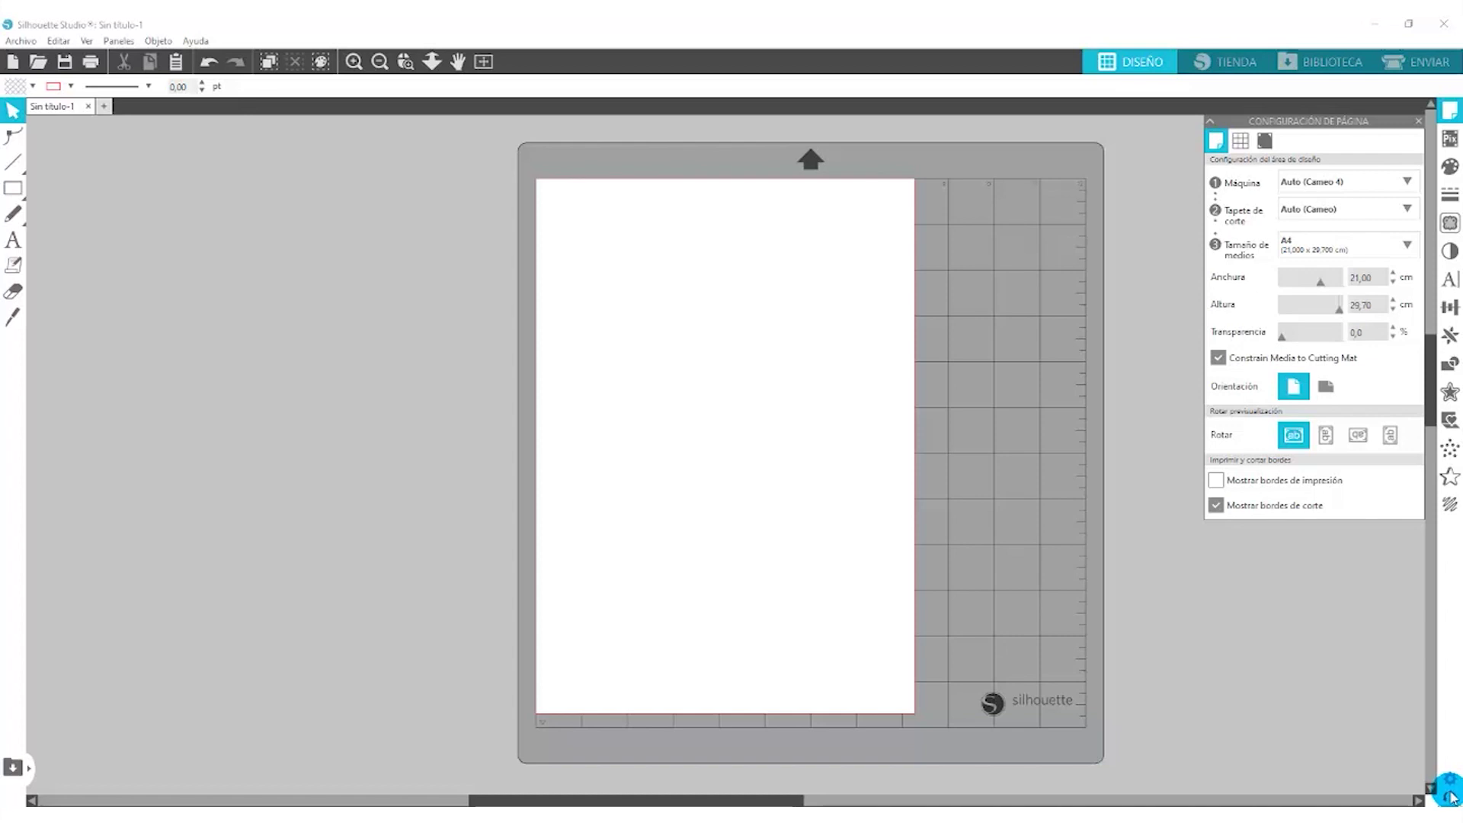
Step: Cycle the interface through the dark theme variants and back to the light theme
{"action": "left_click", "coordinate": [1451, 797]}
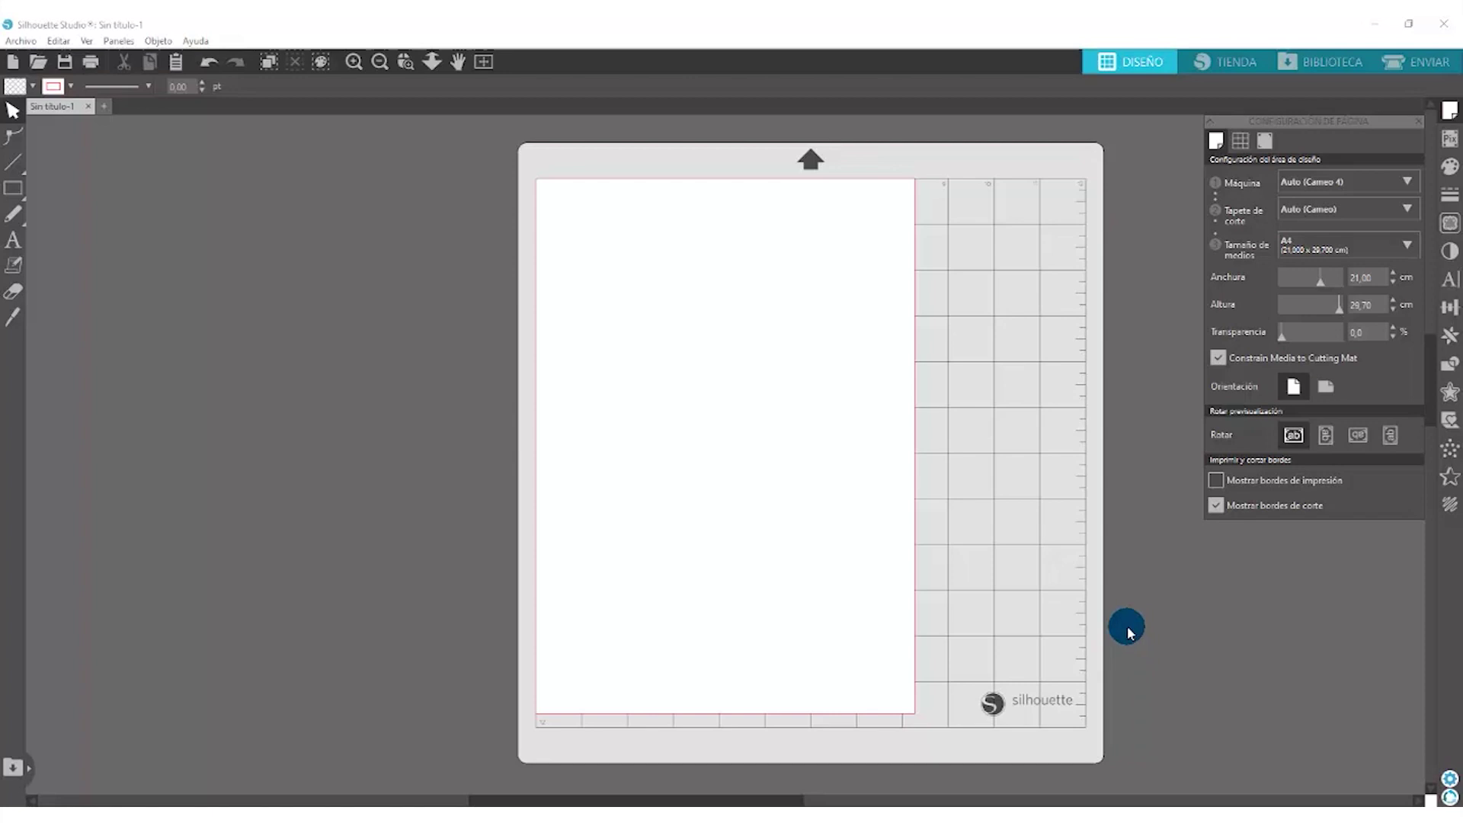
{"action": "left_click_drag", "start_coordinate": [771, 799], "coordinate": [803, 798]}
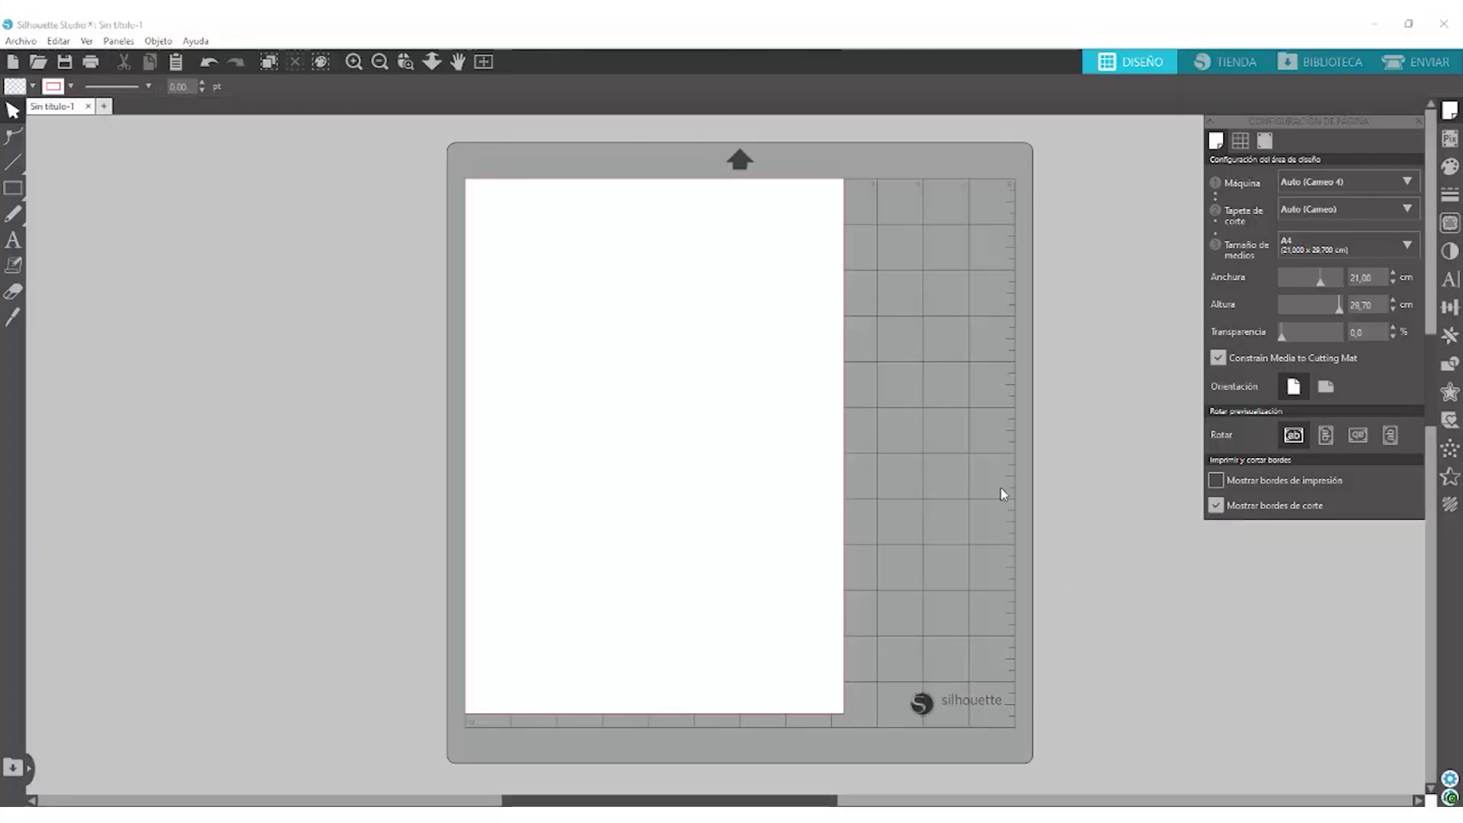
{"action": "left_click", "coordinate": [1003, 494]}
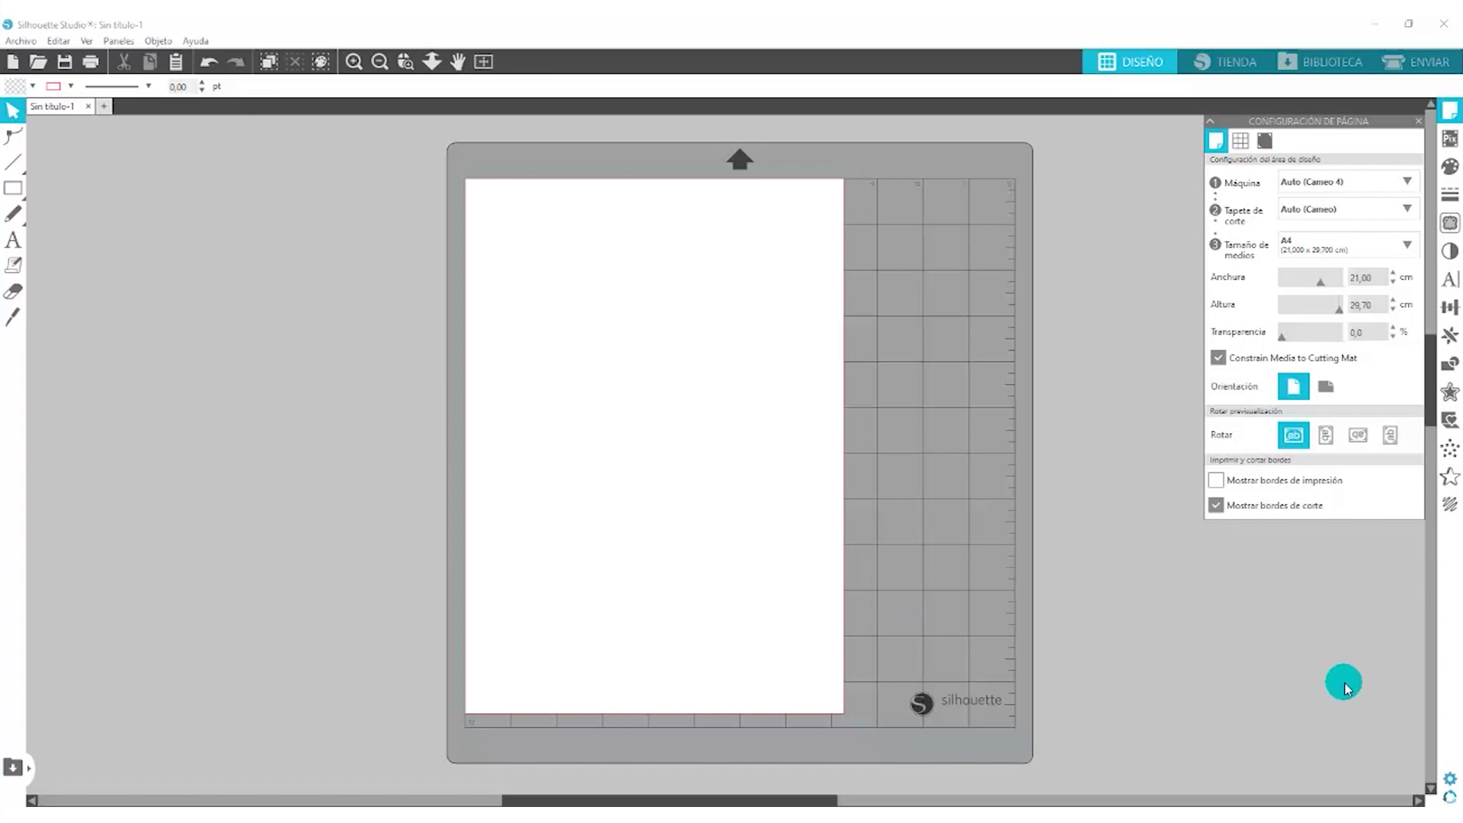
Step: Set the current theme to Oscuro in the display preferences and apply it
{"action": "left_click", "coordinate": [1450, 778]}
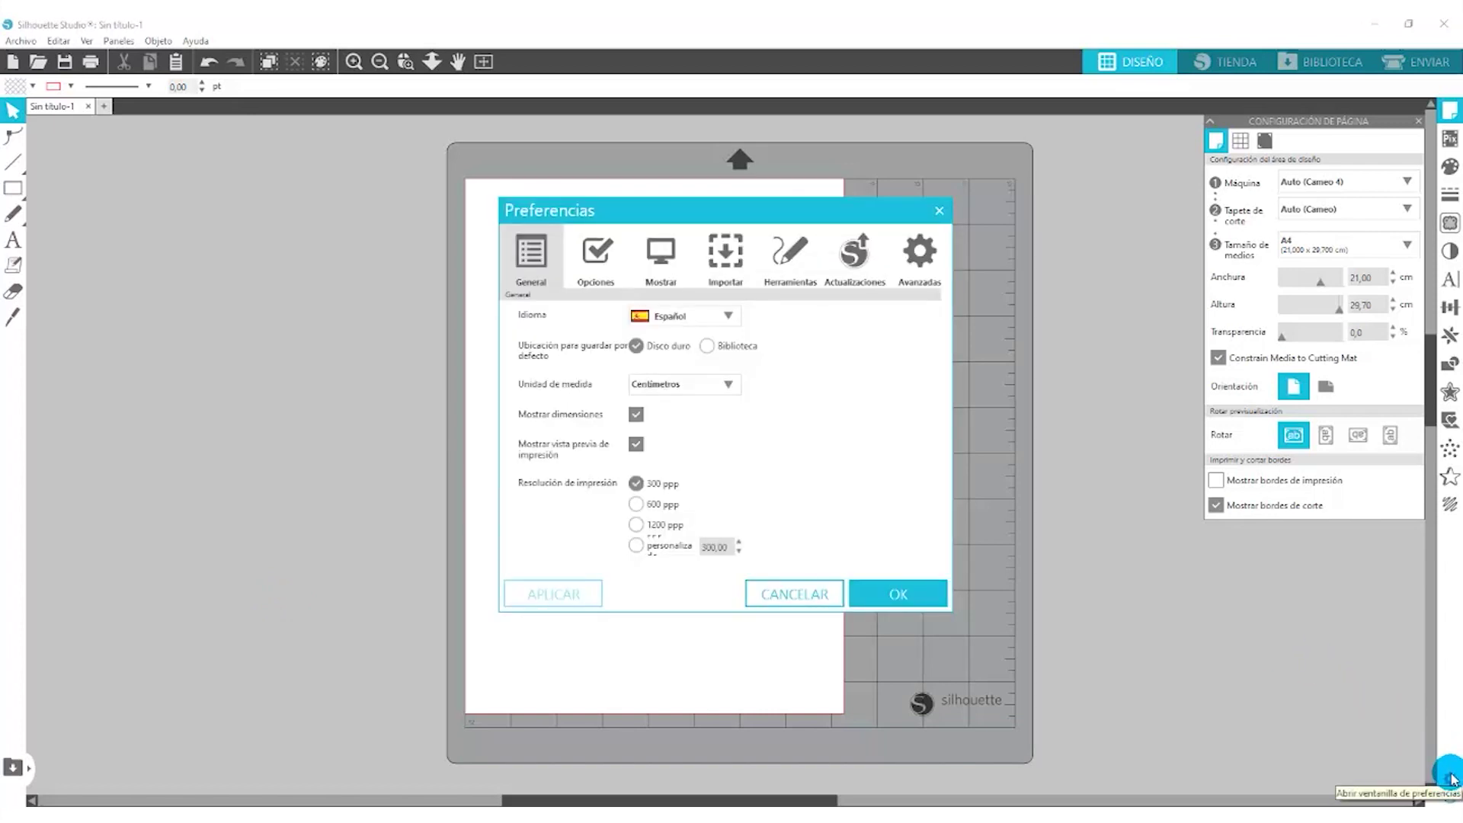
{"action": "left_click_drag", "start_coordinate": [830, 207], "coordinate": [816, 277]}
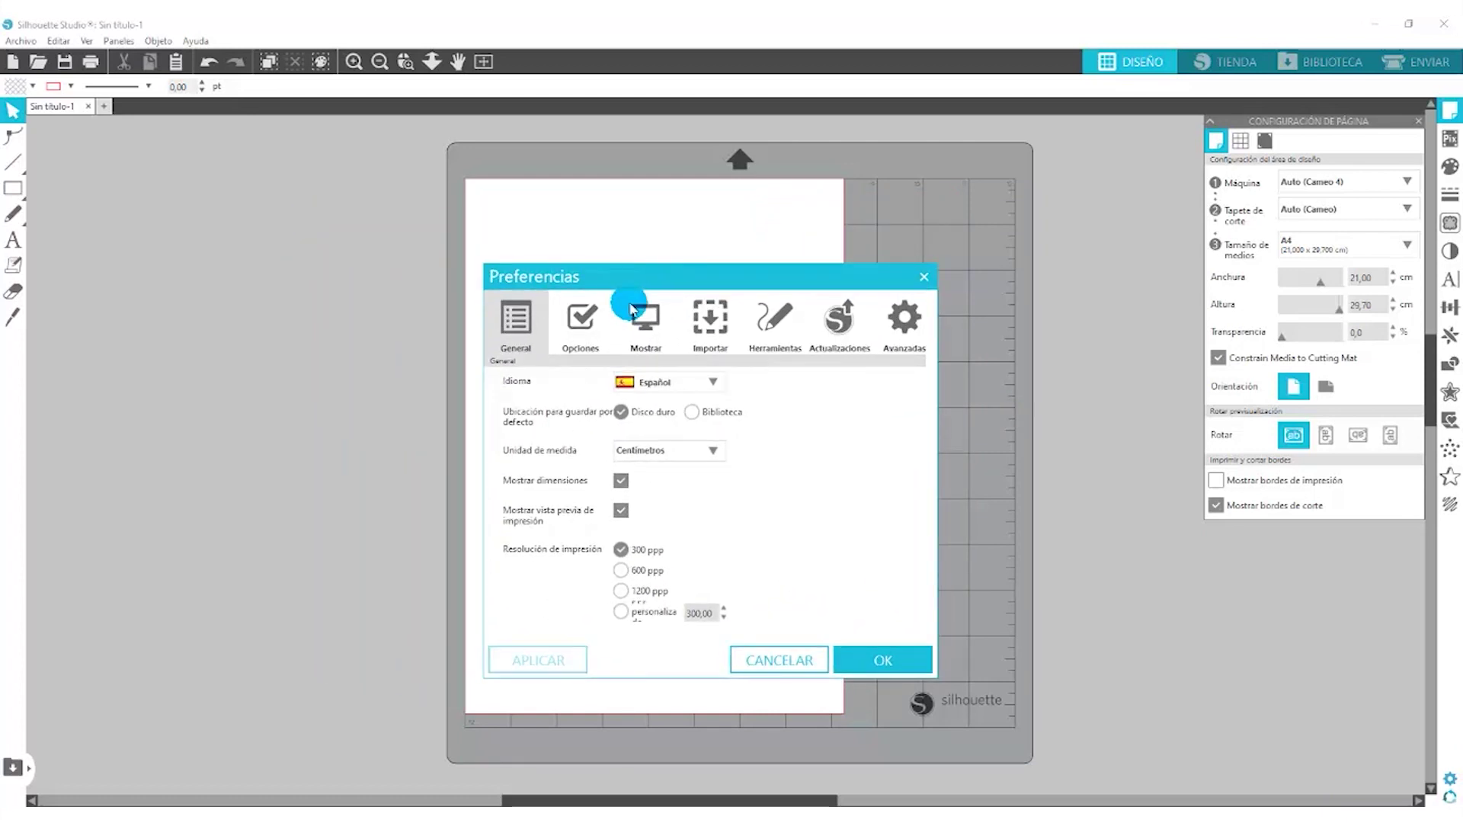
{"action": "left_click", "coordinate": [647, 329]}
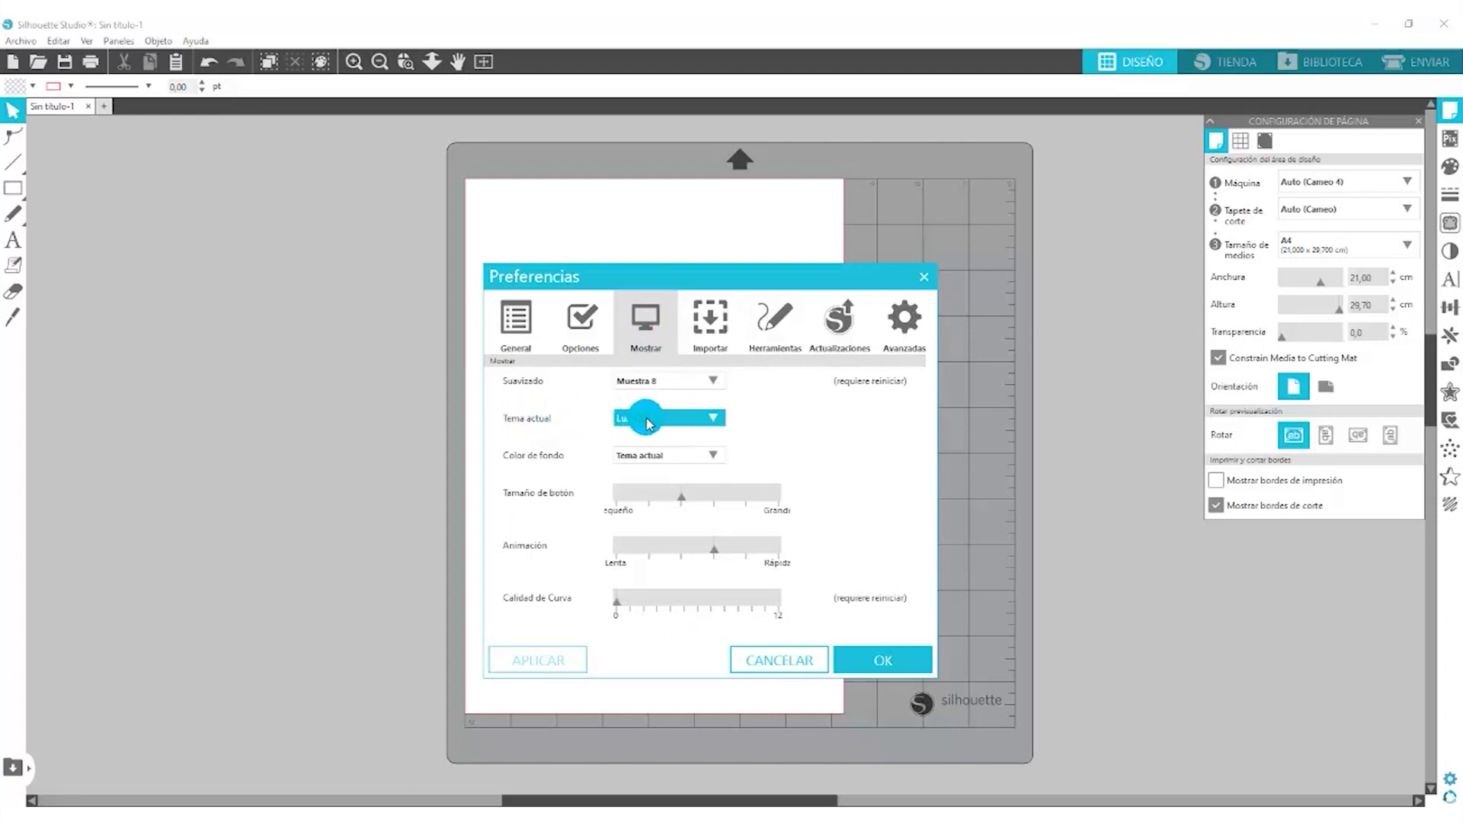
{"action": "left_click", "coordinate": [712, 418]}
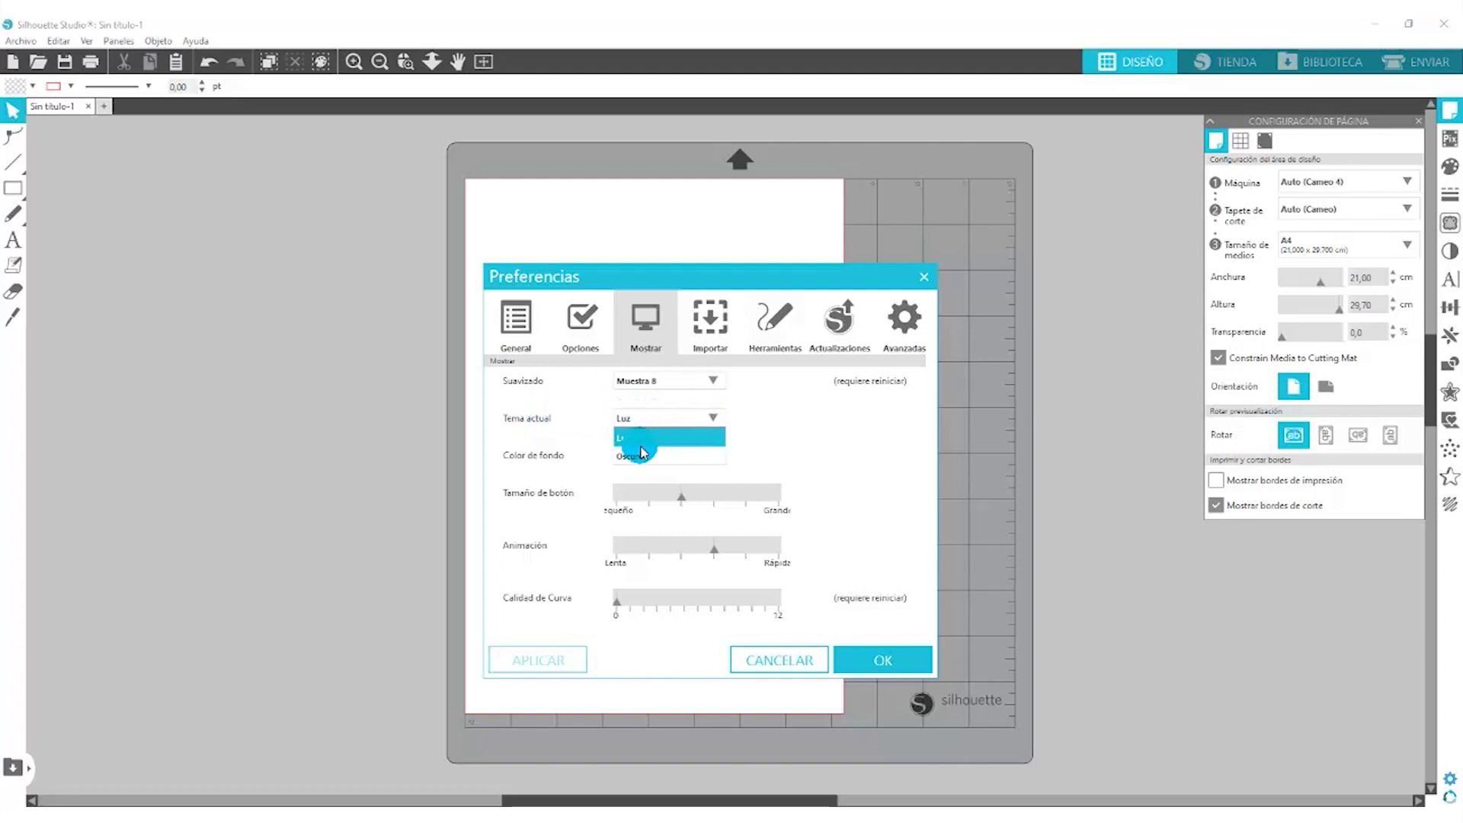
{"action": "left_click", "coordinate": [639, 456]}
{"action": "left_click", "coordinate": [529, 674]}
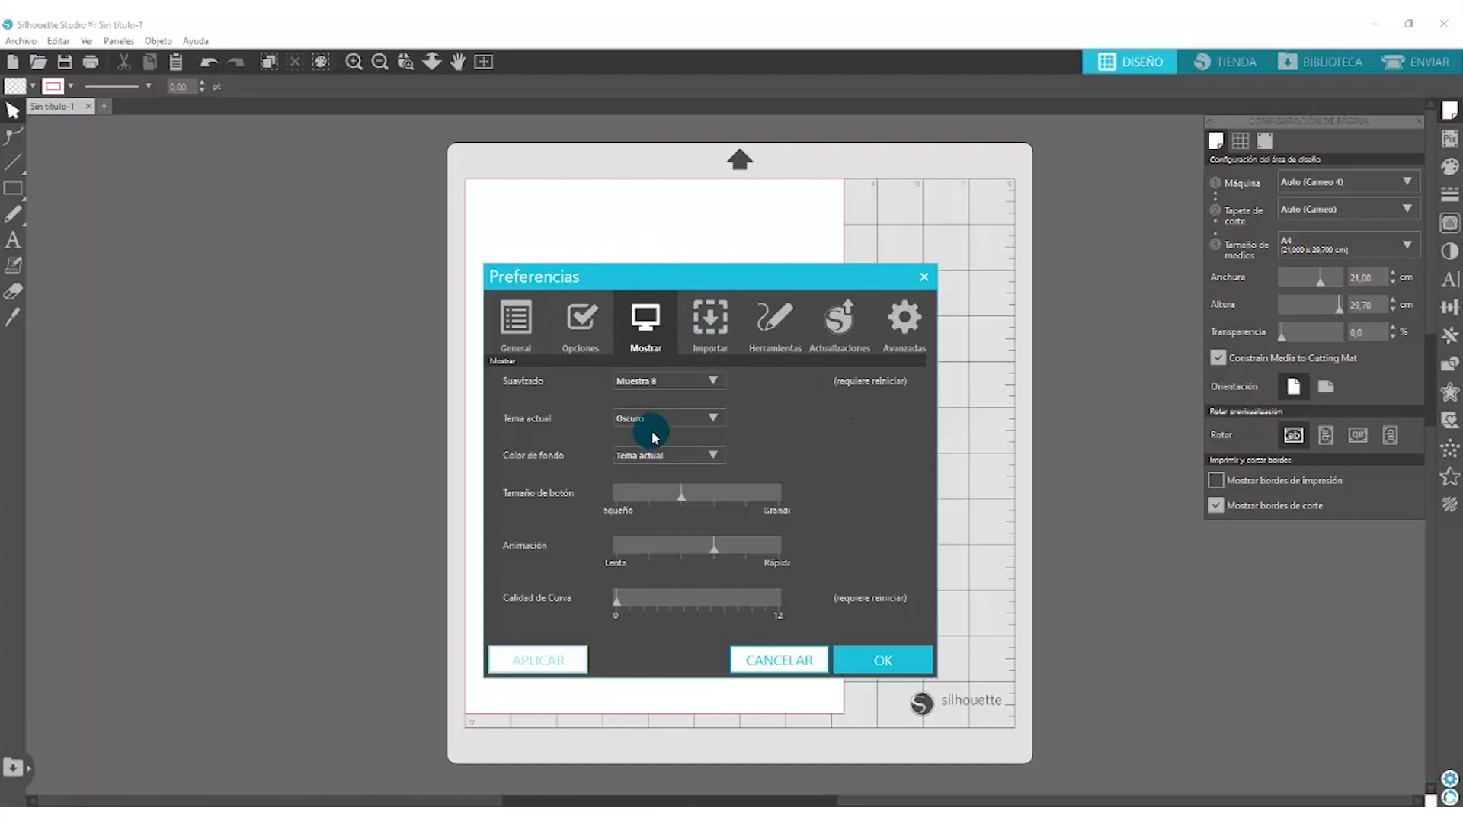
Step: Set the current theme to Luz in the display preferences and apply it
{"action": "left_click", "coordinate": [715, 417]}
{"action": "left_click", "coordinate": [647, 452]}
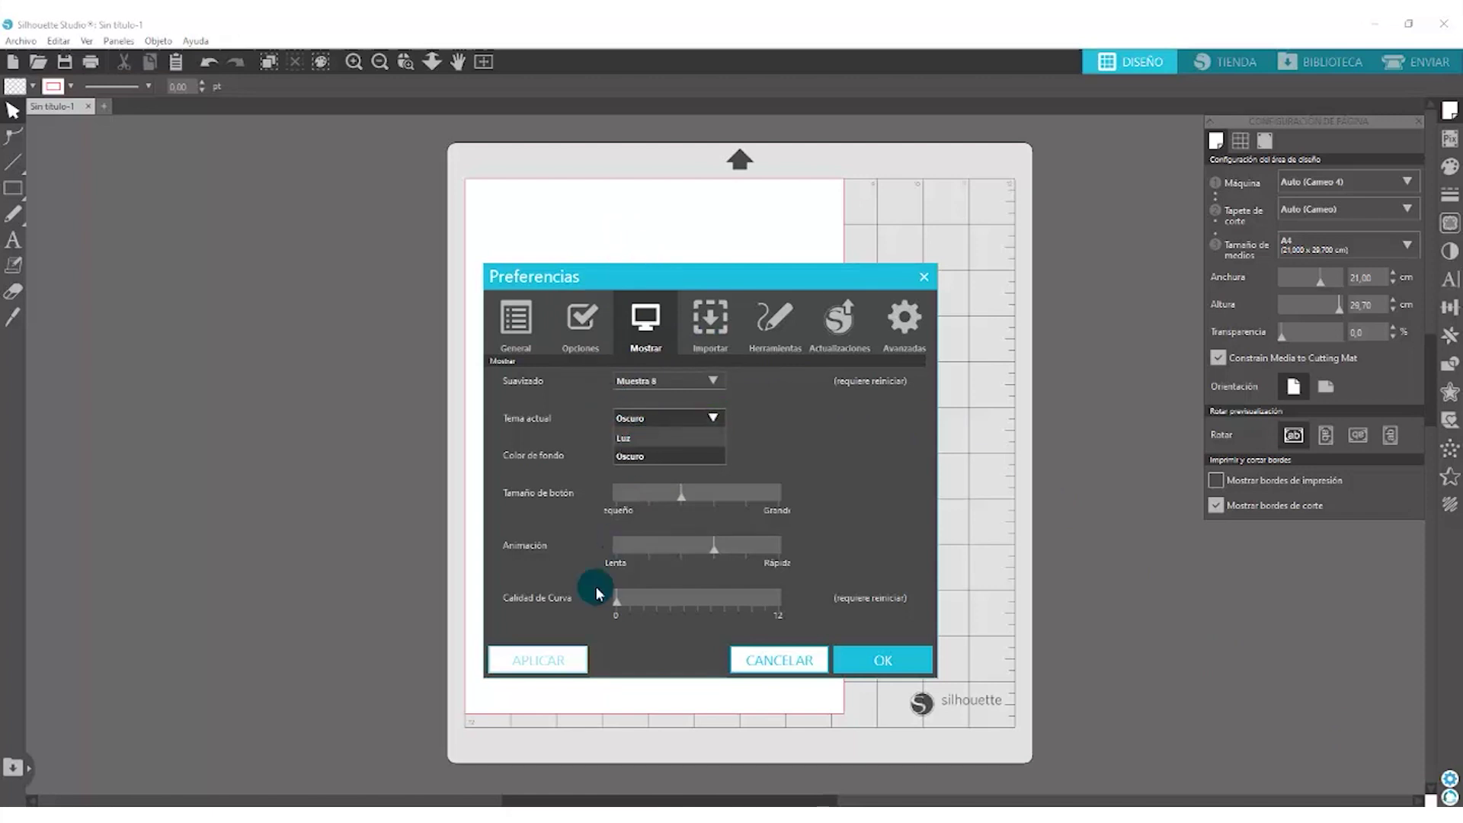
{"action": "left_click", "coordinate": [672, 416]}
{"action": "left_click", "coordinate": [643, 434]}
{"action": "left_click", "coordinate": [532, 650]}
{"action": "left_click", "coordinate": [532, 652]}
{"action": "left_click", "coordinate": [527, 538]}
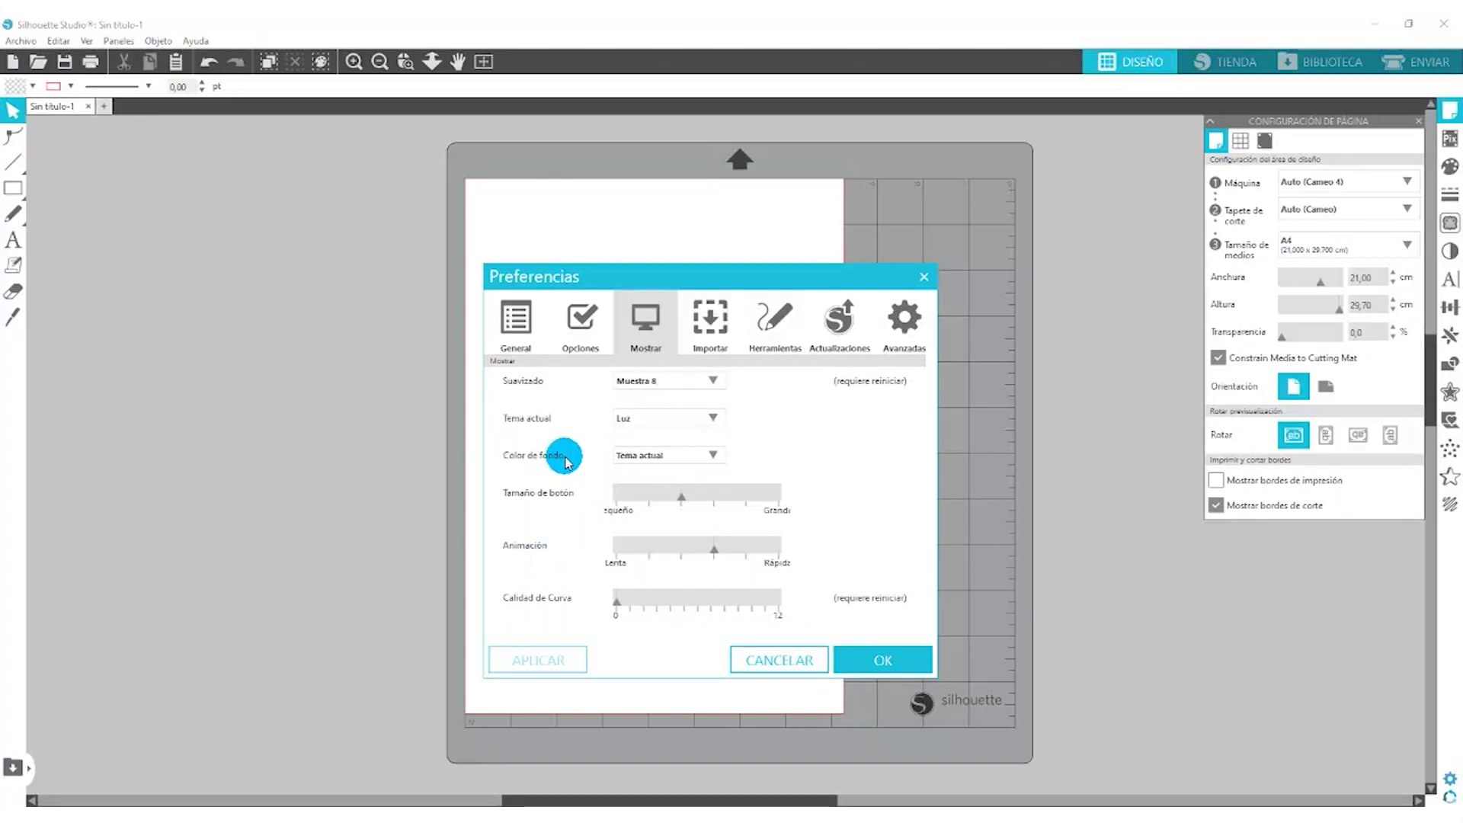
Step: Set the background color to Luz and apply it to the workspace
{"action": "left_click", "coordinate": [711, 456]}
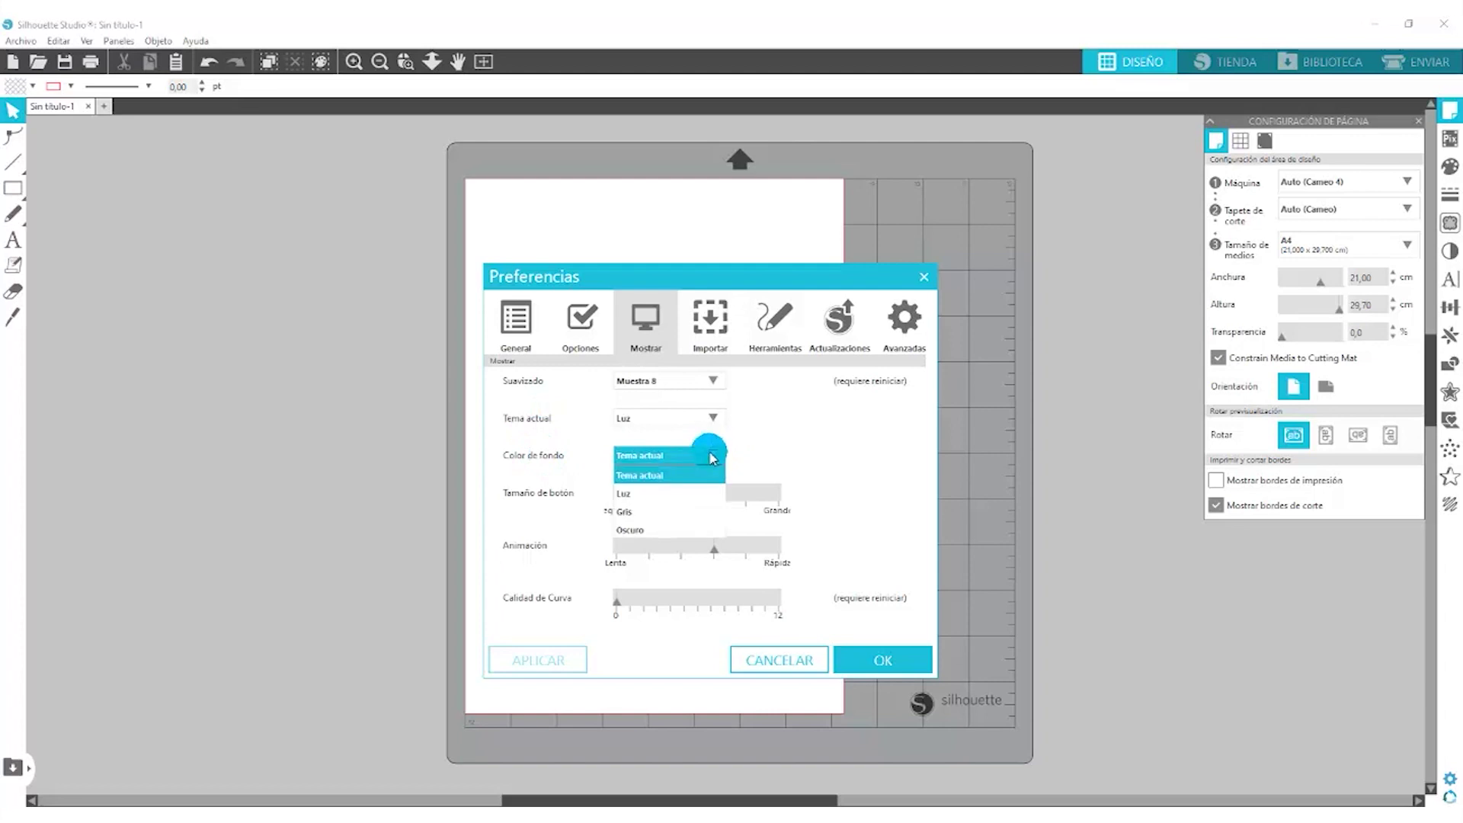
{"action": "left_click", "coordinate": [623, 495]}
{"action": "left_click", "coordinate": [534, 660]}
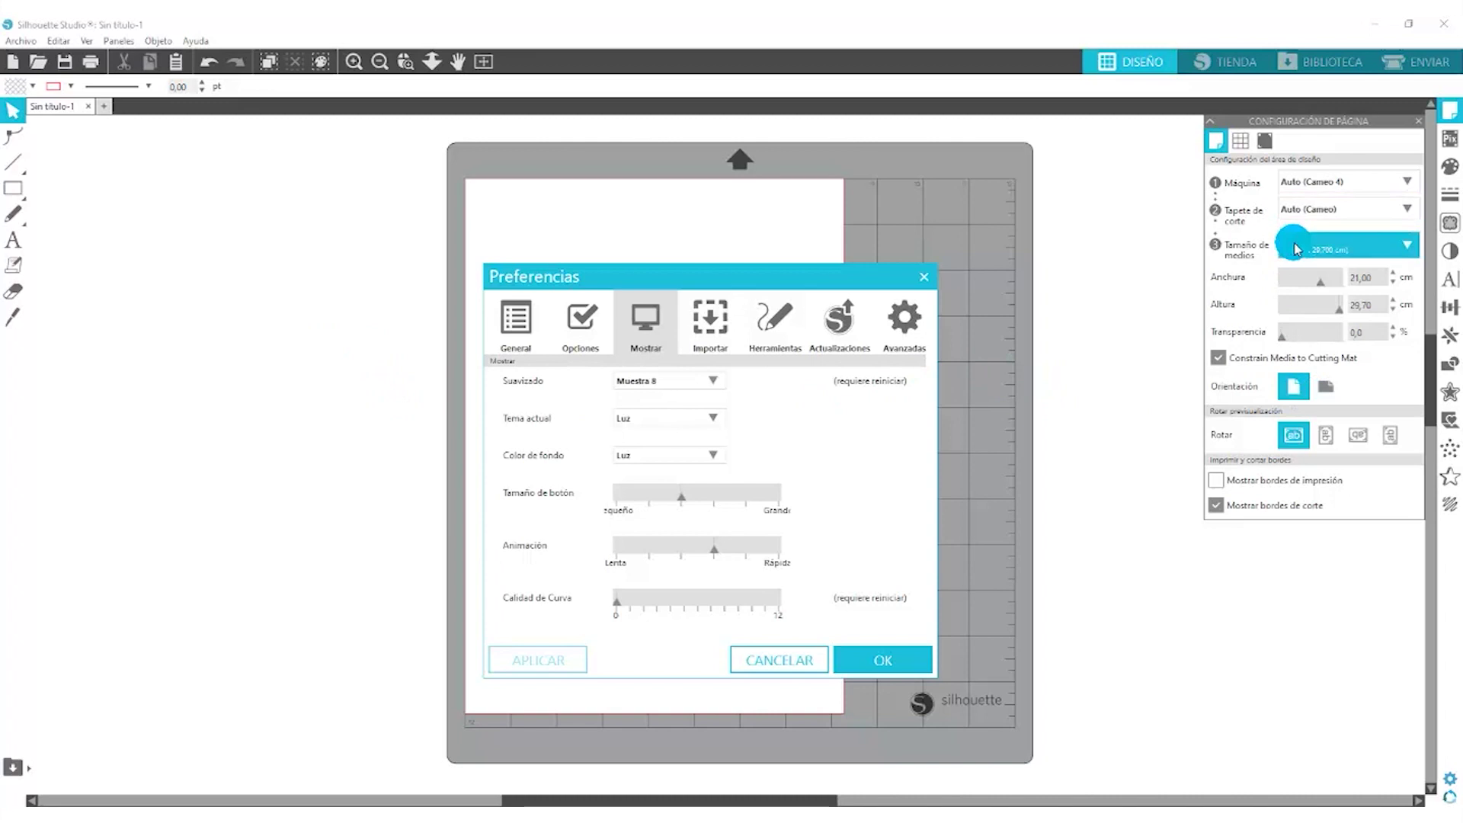
Step: Try the page without a cutting mat by choosing Ninguna, and restore the mat to Auto (Cameo)
{"action": "left_click", "coordinate": [1296, 213]}
{"action": "left_click", "coordinate": [1295, 253]}
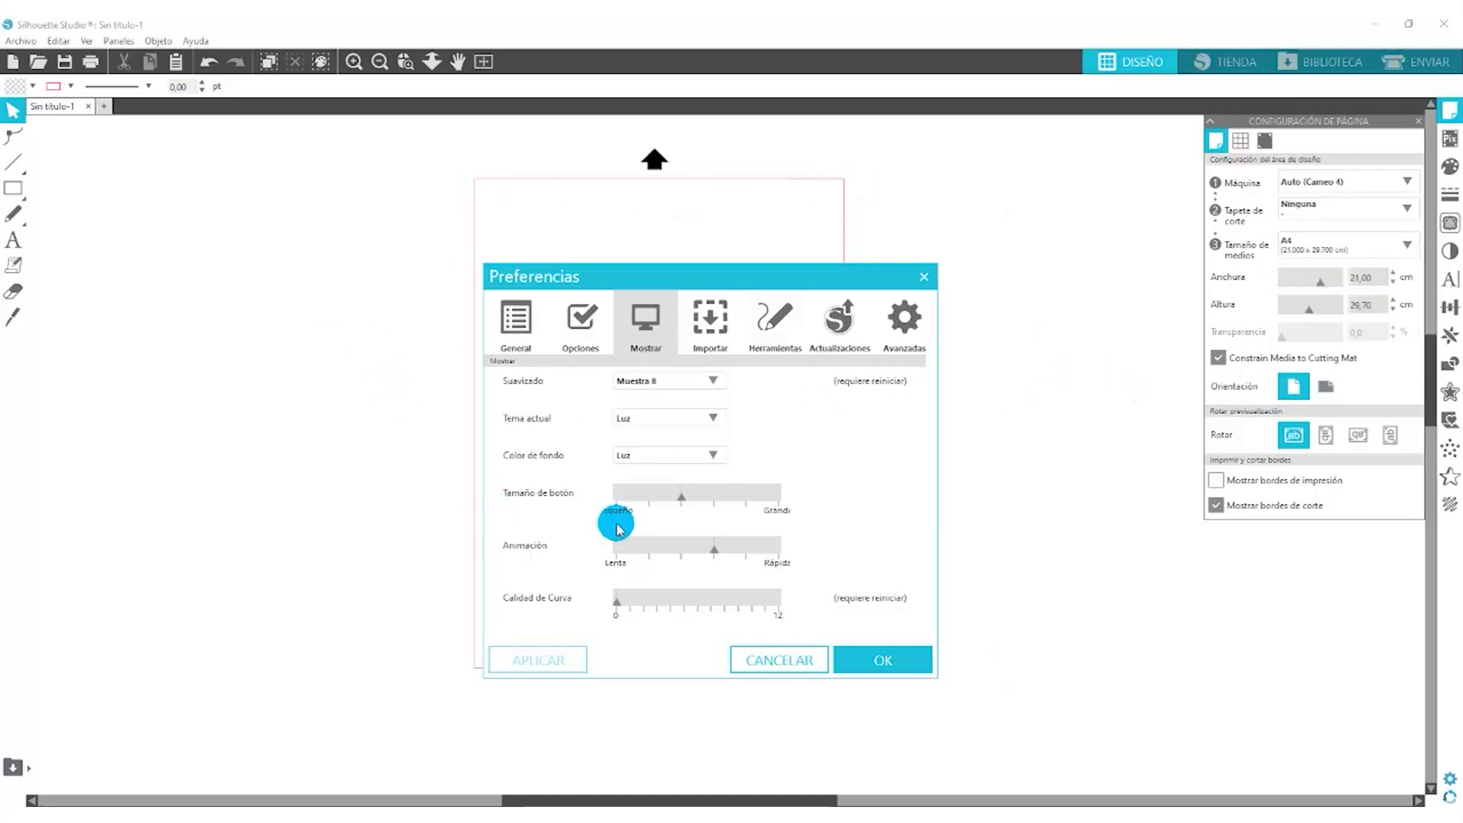
{"action": "left_click", "coordinate": [1289, 247]}
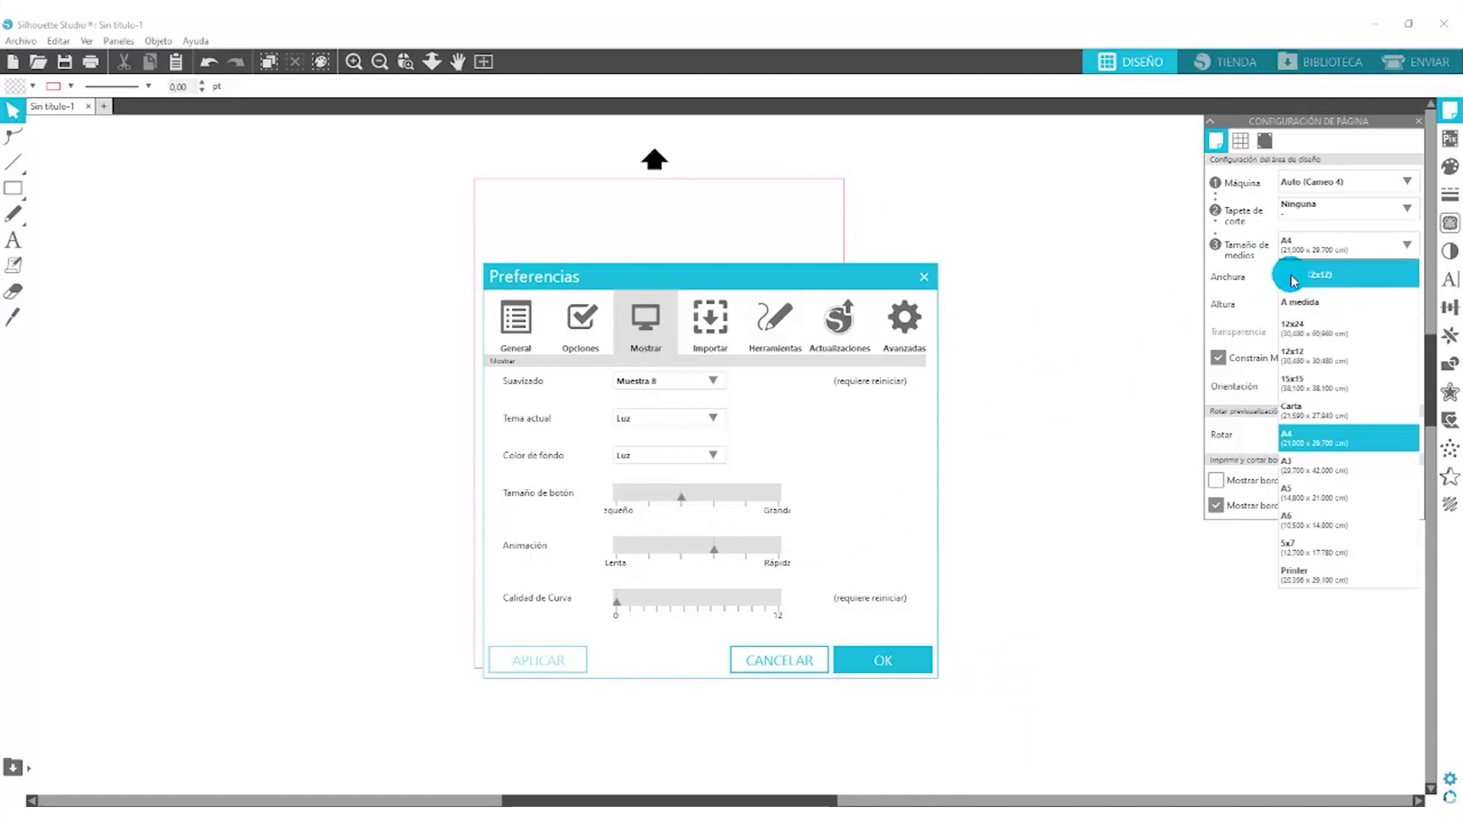
{"action": "left_click", "coordinate": [1296, 208]}
{"action": "left_click", "coordinate": [1294, 236]}
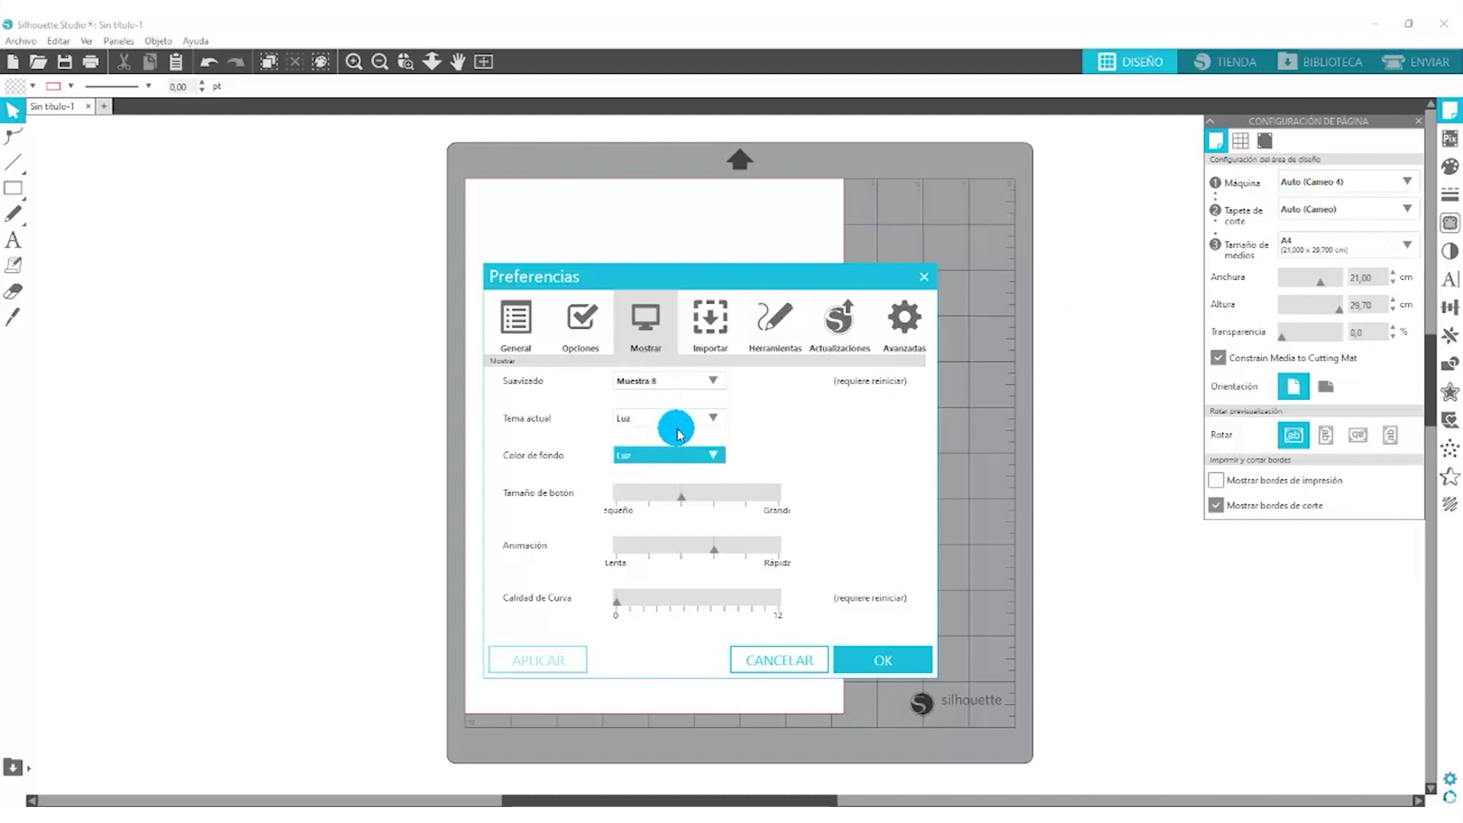
Step: Apply the Gris background color, followed by the Oscuro background color, under the Luz theme
{"action": "left_click", "coordinate": [715, 454]}
{"action": "left_click", "coordinate": [626, 515]}
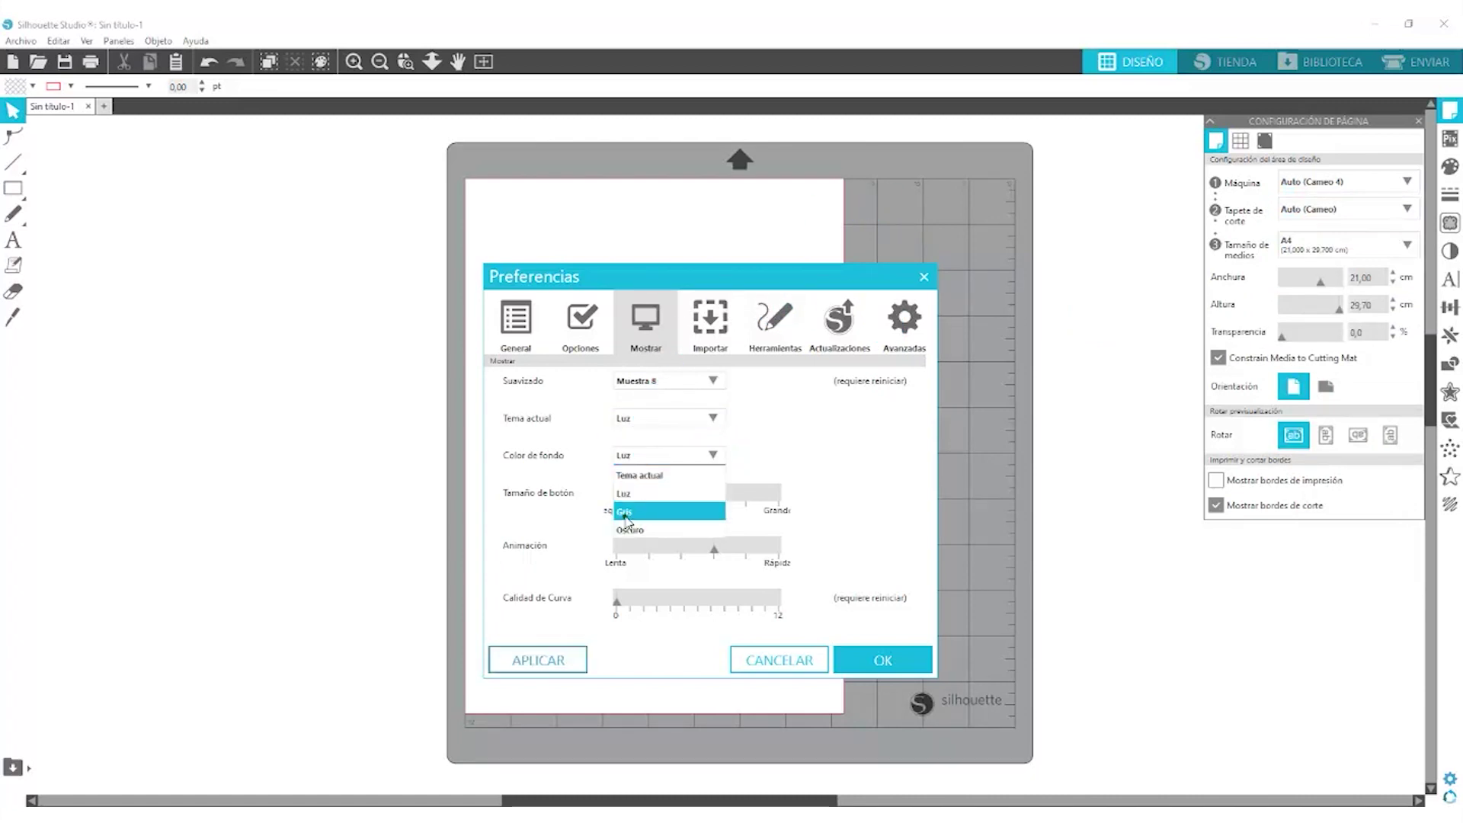
{"action": "left_click", "coordinate": [540, 663]}
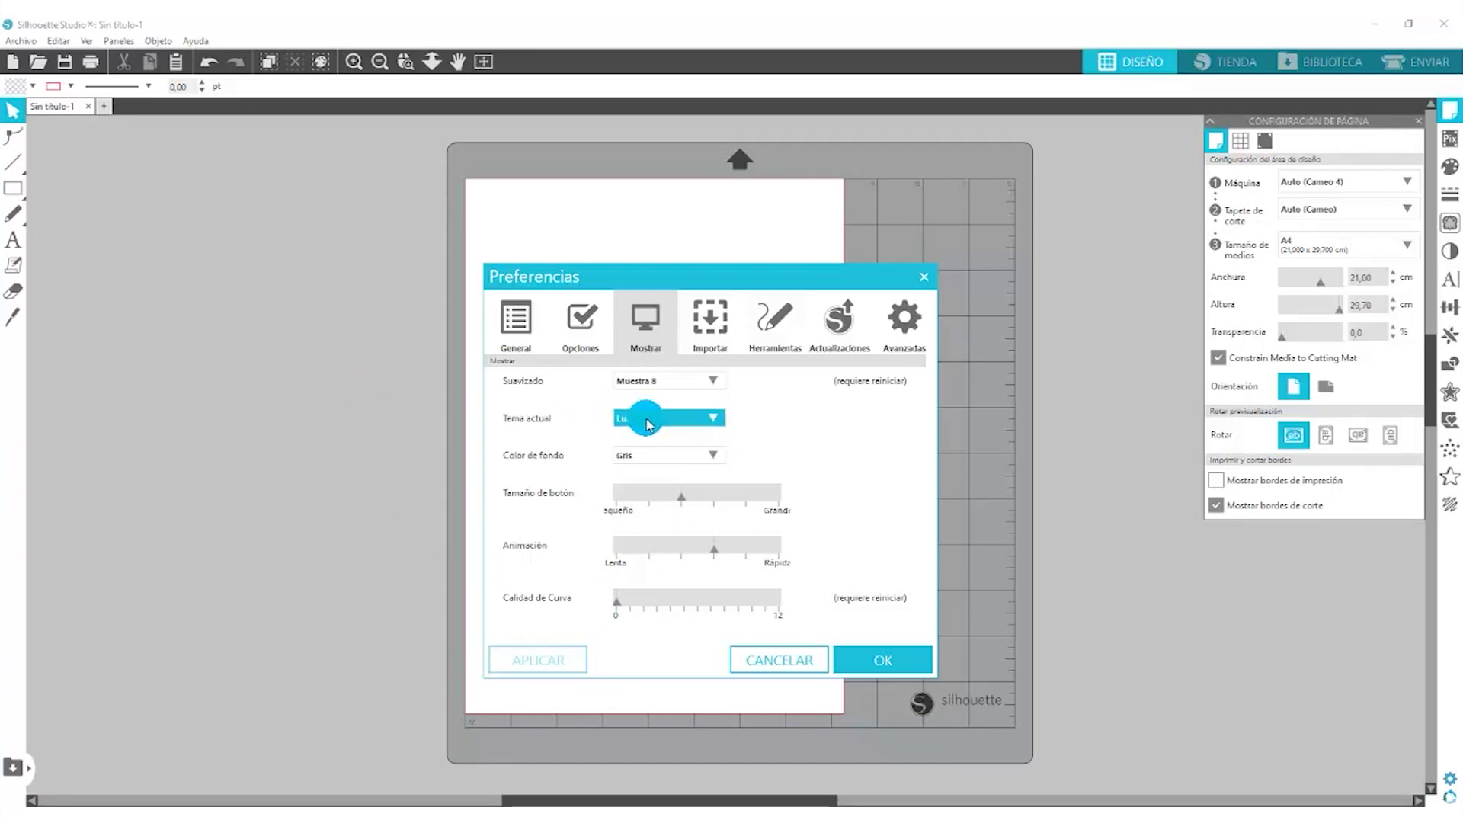
{"action": "left_click", "coordinate": [711, 455]}
{"action": "left_click", "coordinate": [629, 531]}
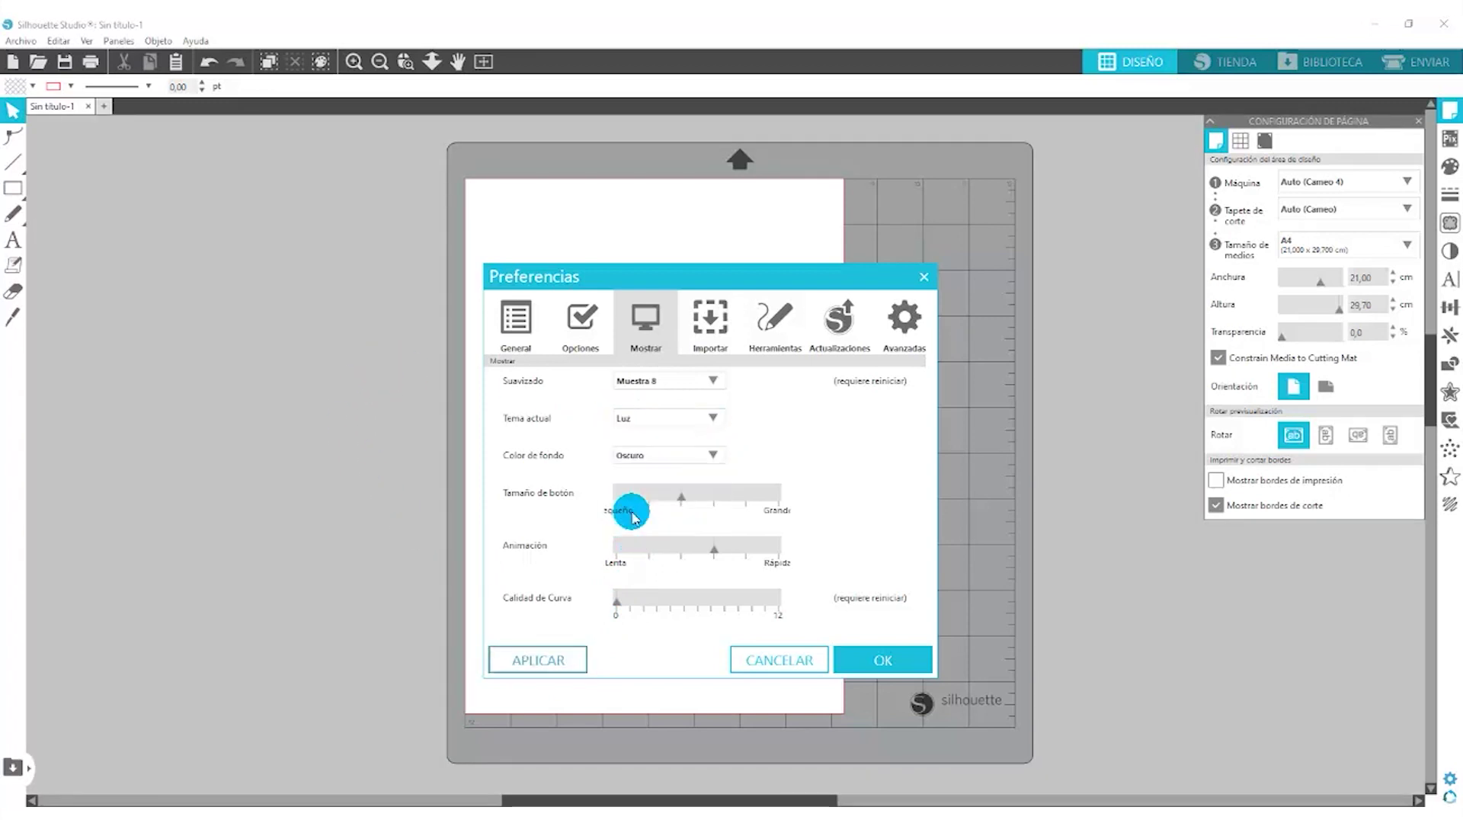
{"action": "left_click", "coordinate": [534, 660]}
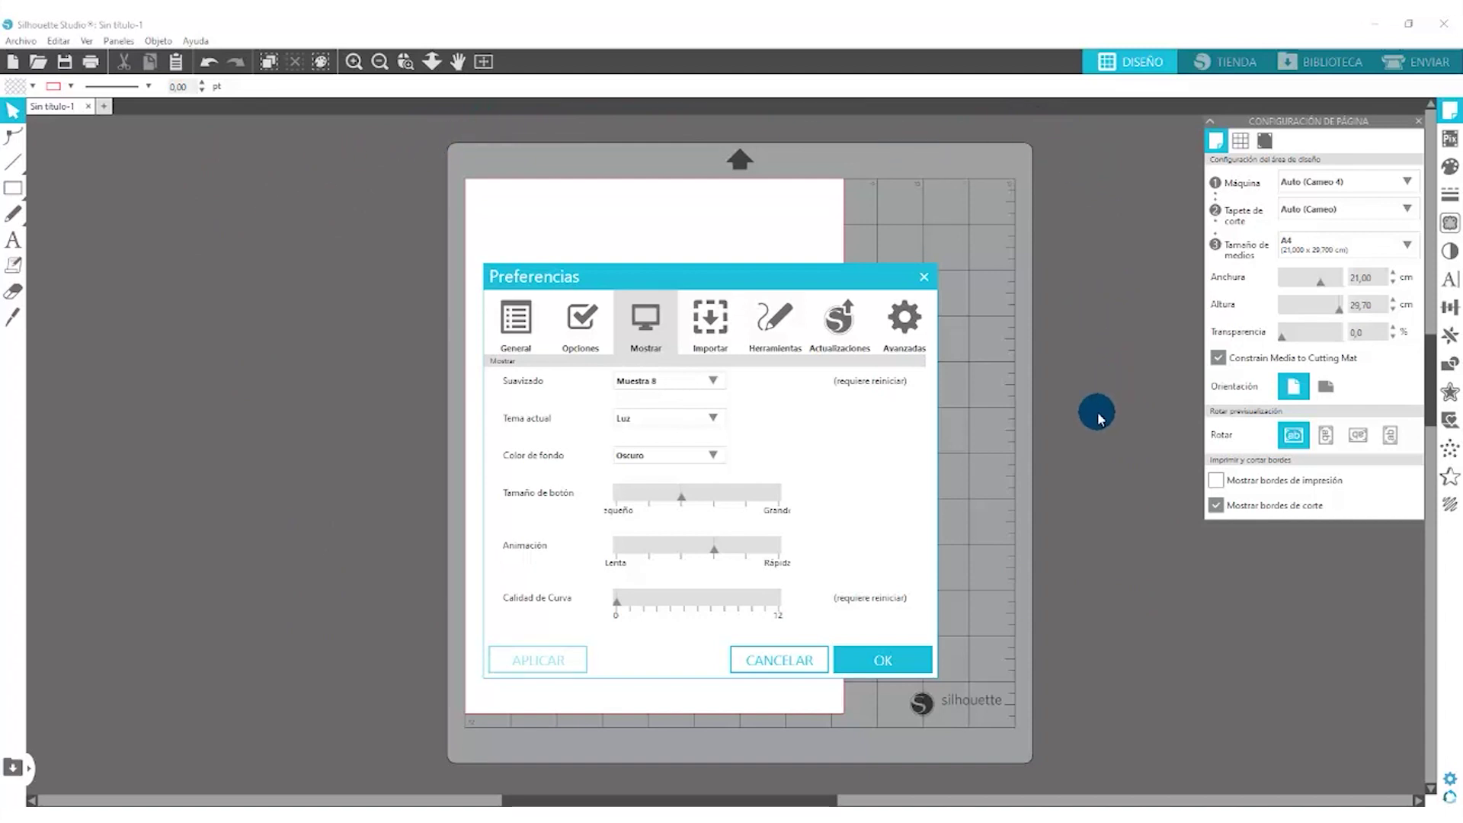
Step: Set the current theme to Oscuro while keeping the Oscuro background, and apply it
{"action": "left_click", "coordinate": [711, 434]}
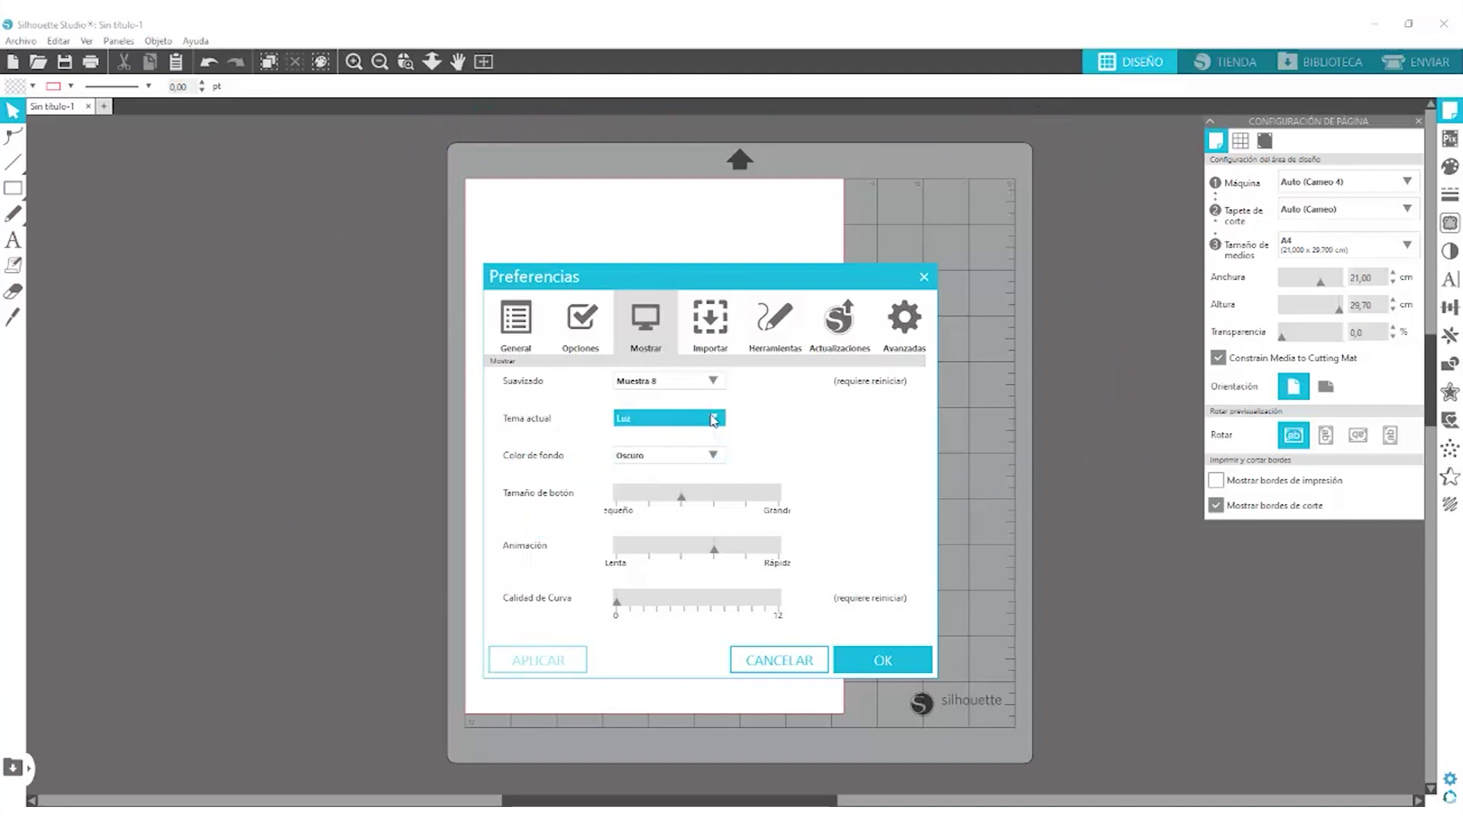
{"action": "left_click", "coordinate": [629, 457]}
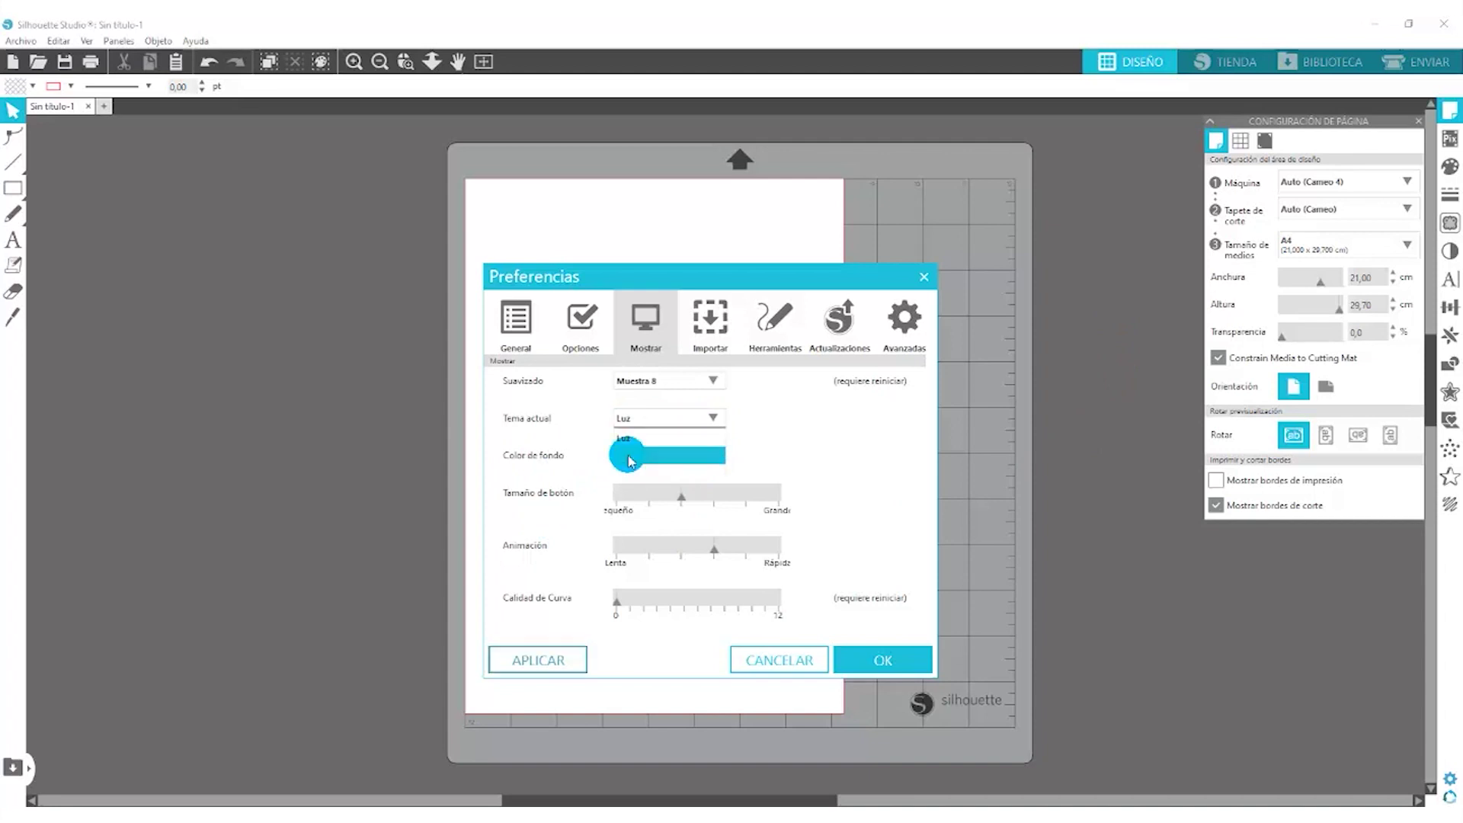
{"action": "left_click", "coordinate": [552, 669]}
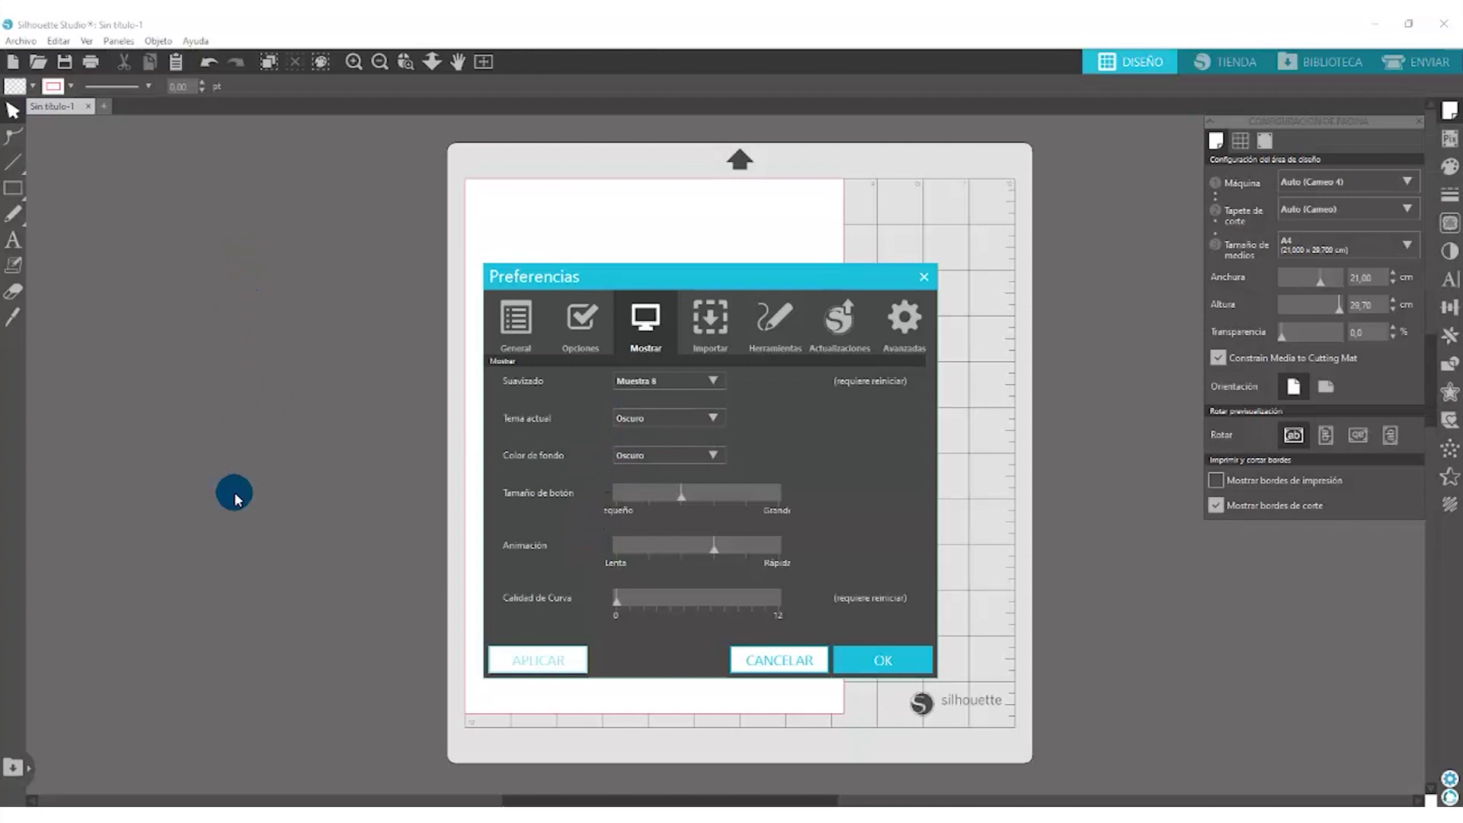
Step: Apply the Gris background color and then the Luz background color under the Oscuro theme
{"action": "left_click", "coordinate": [646, 455]}
{"action": "left_click", "coordinate": [637, 511]}
{"action": "left_click", "coordinate": [544, 661]}
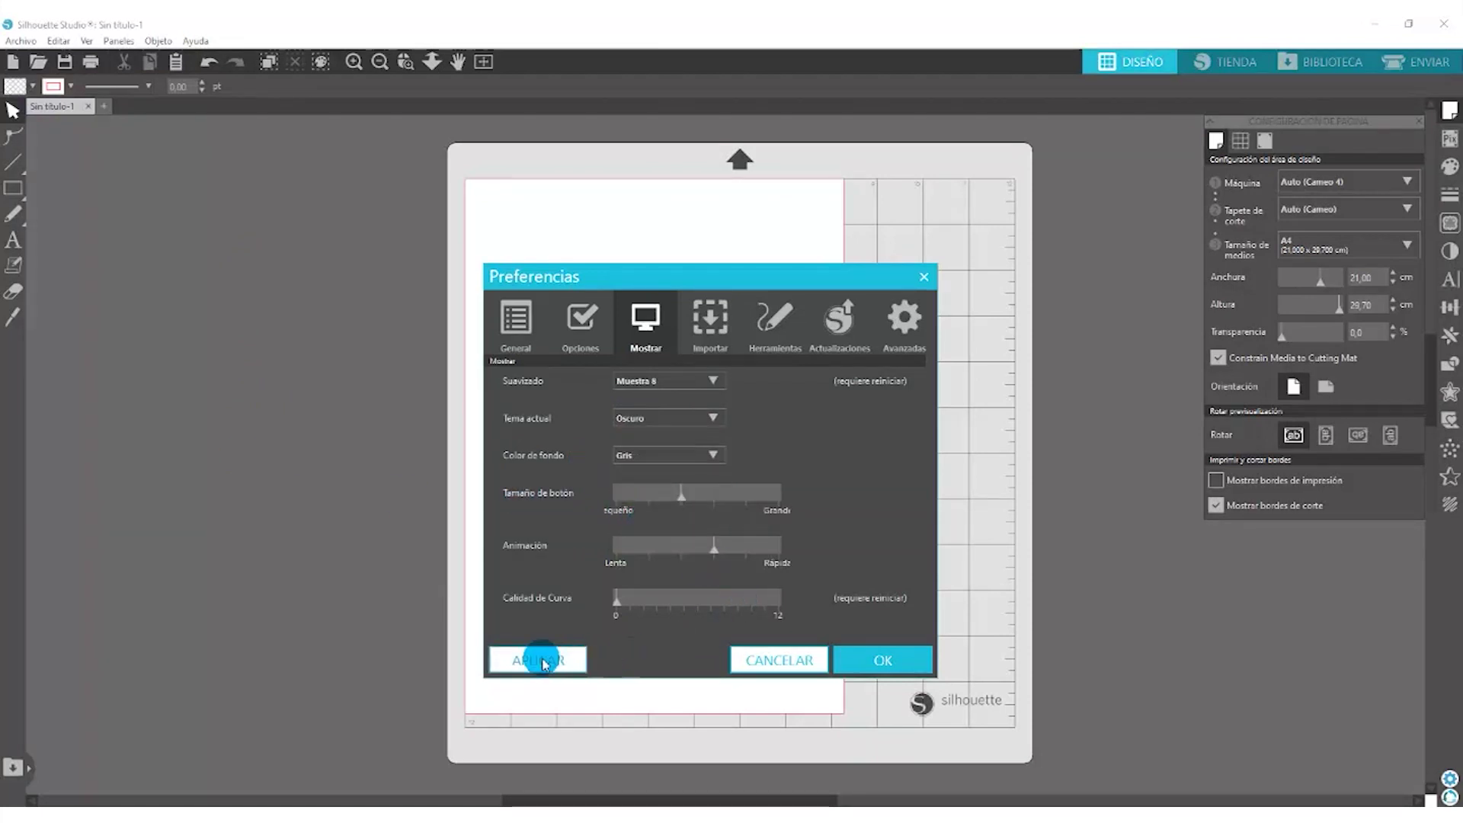
{"action": "left_click", "coordinate": [717, 457]}
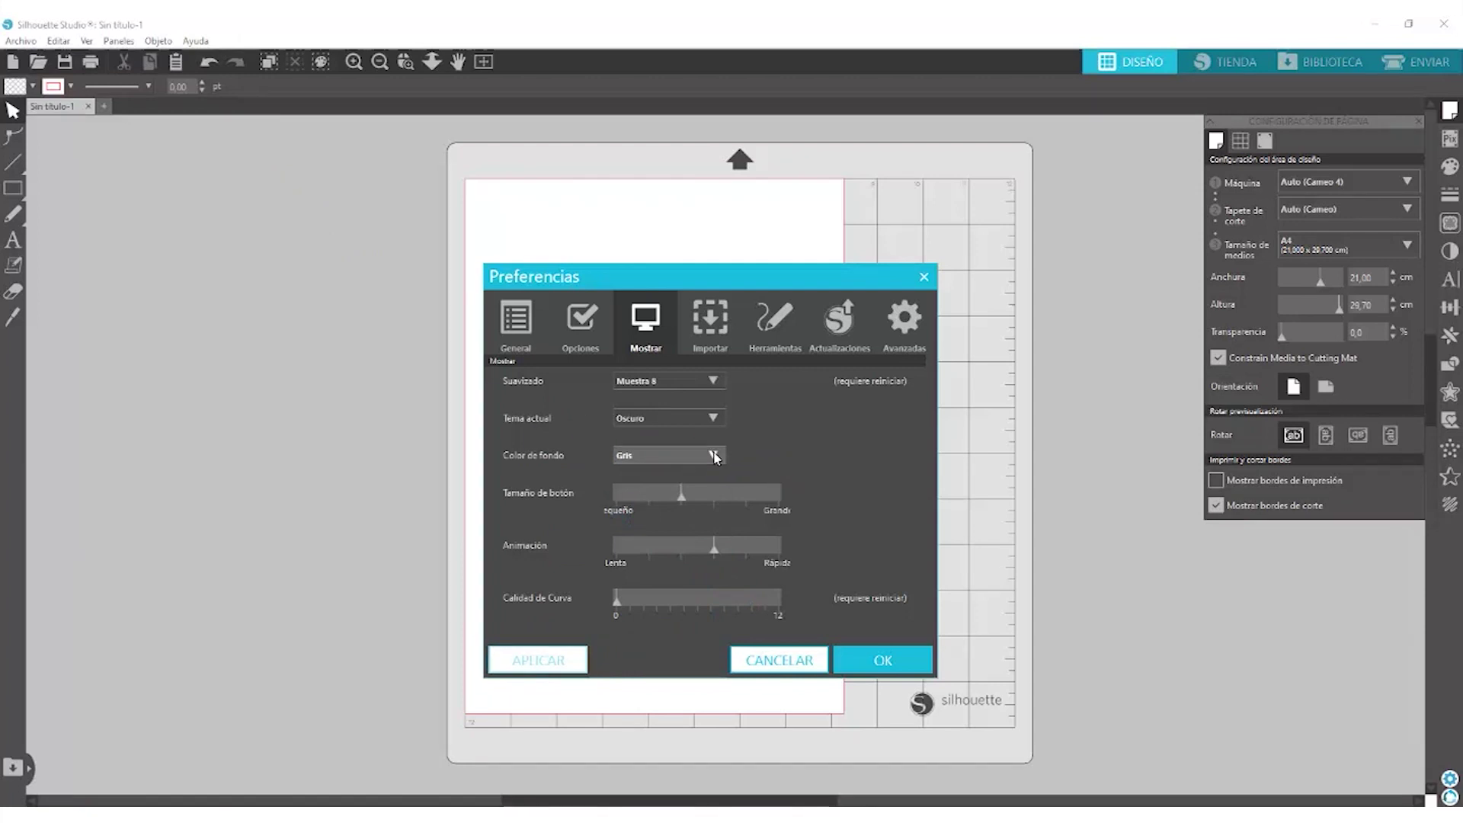
{"action": "left_click", "coordinate": [624, 494]}
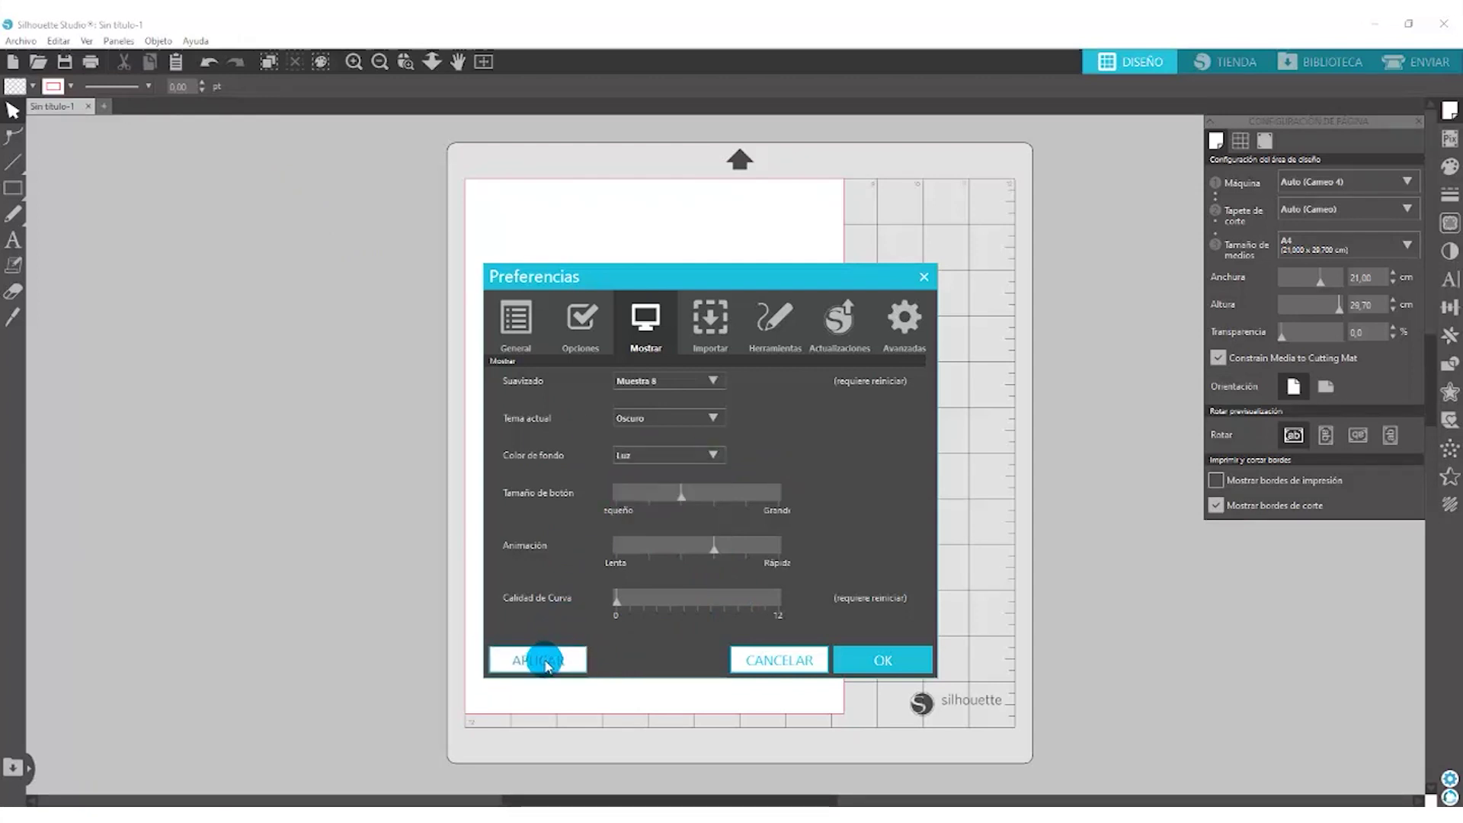
{"action": "left_click", "coordinate": [541, 660]}
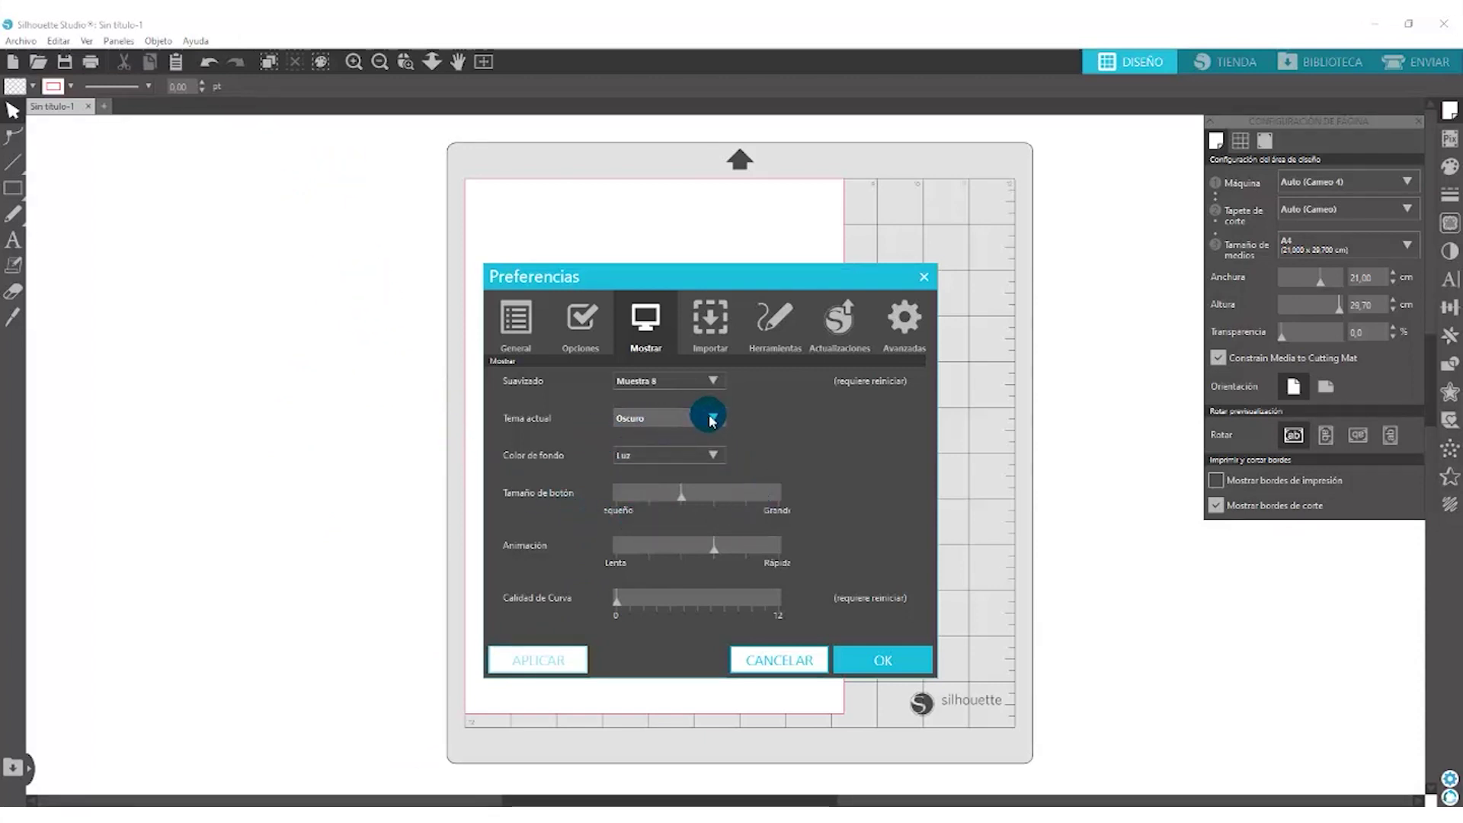
Step: Set the theme to Luz and the background color to Tema actual, apply them, and close the preferences
{"action": "left_click", "coordinate": [713, 455]}
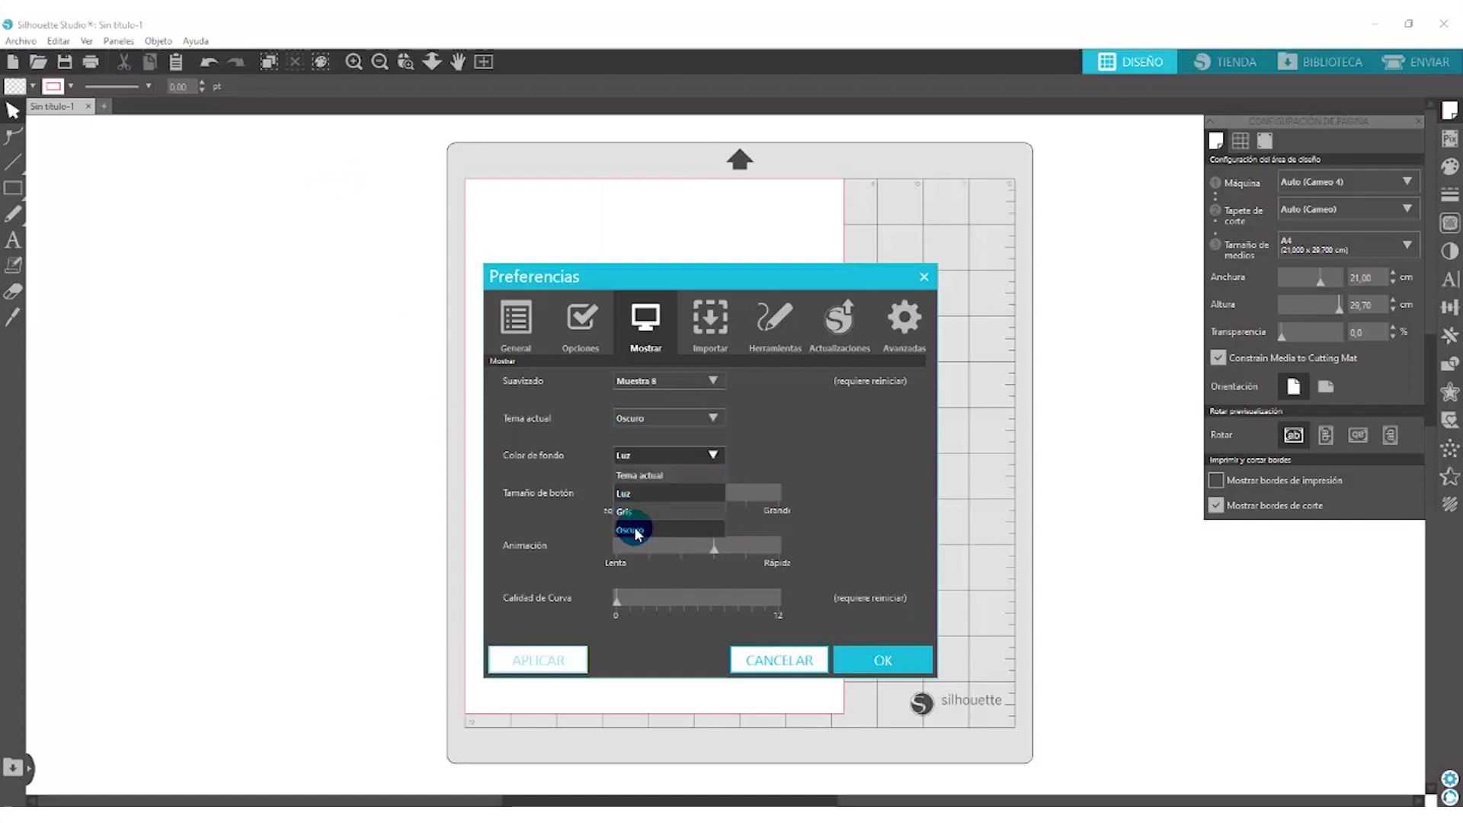
{"action": "left_click", "coordinate": [711, 418]}
{"action": "left_click", "coordinate": [711, 418]}
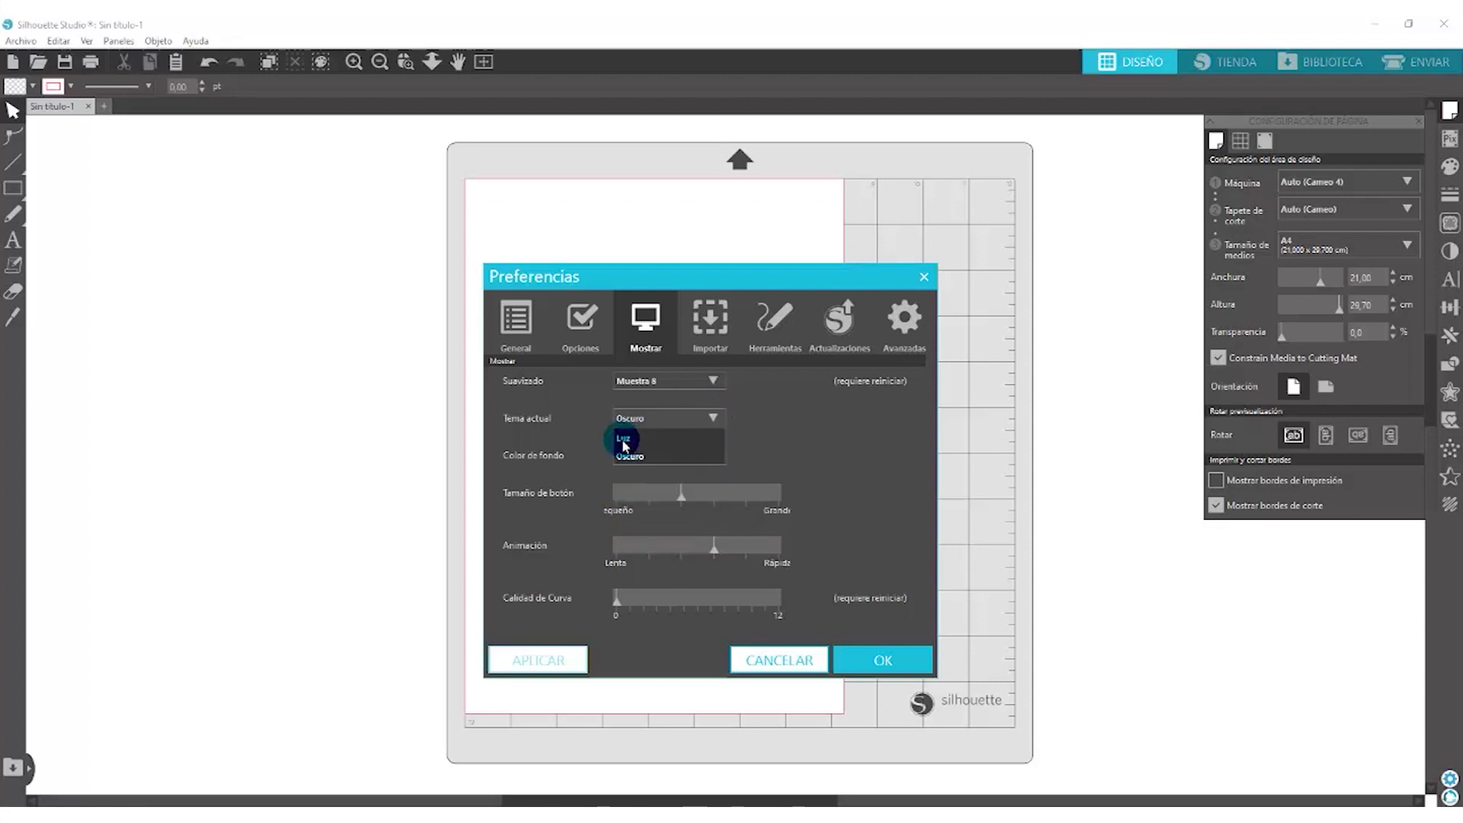
{"action": "left_click", "coordinate": [623, 439]}
{"action": "left_click", "coordinate": [630, 460]}
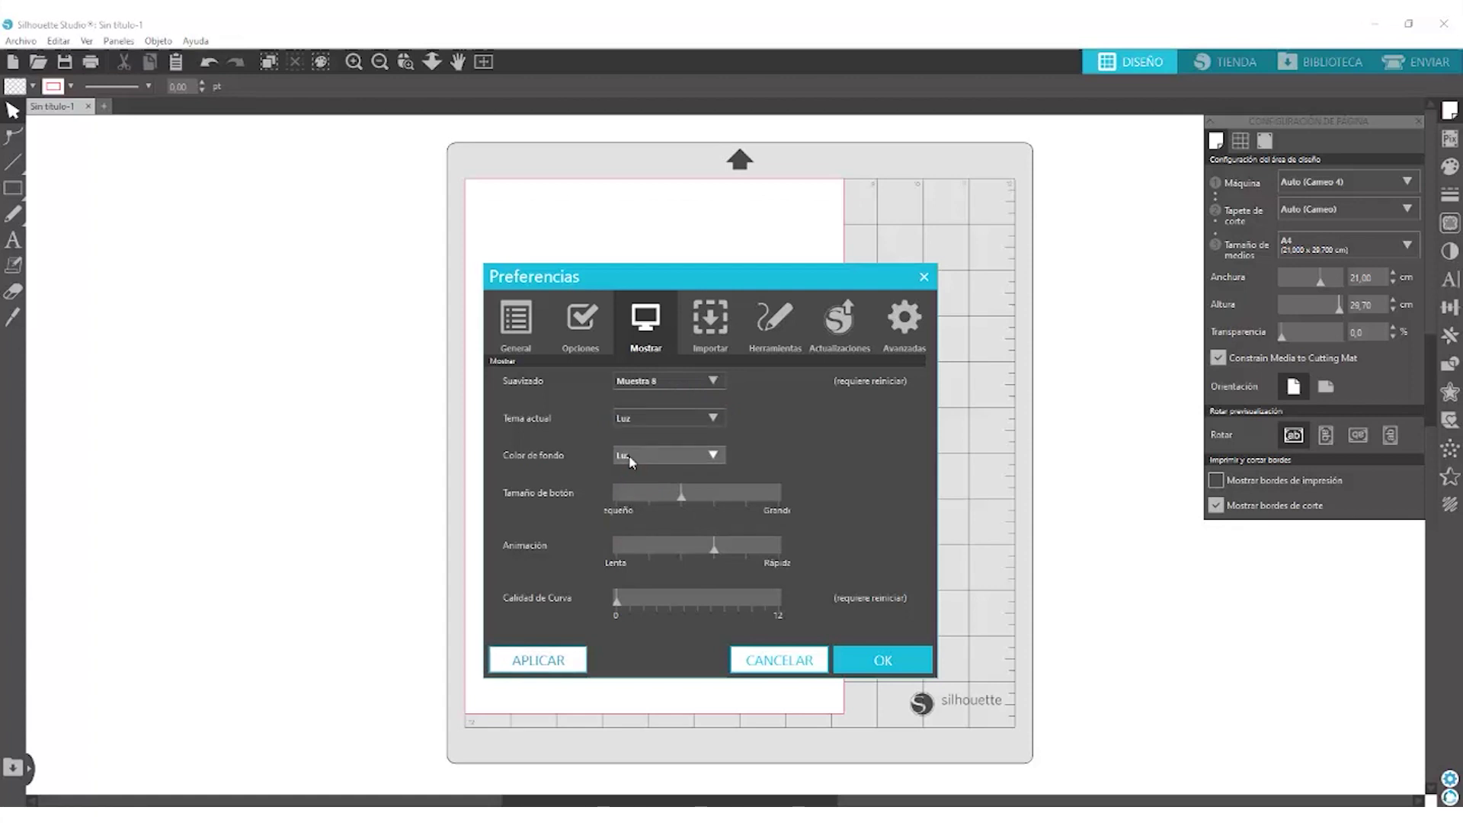
{"action": "left_click", "coordinate": [633, 476]}
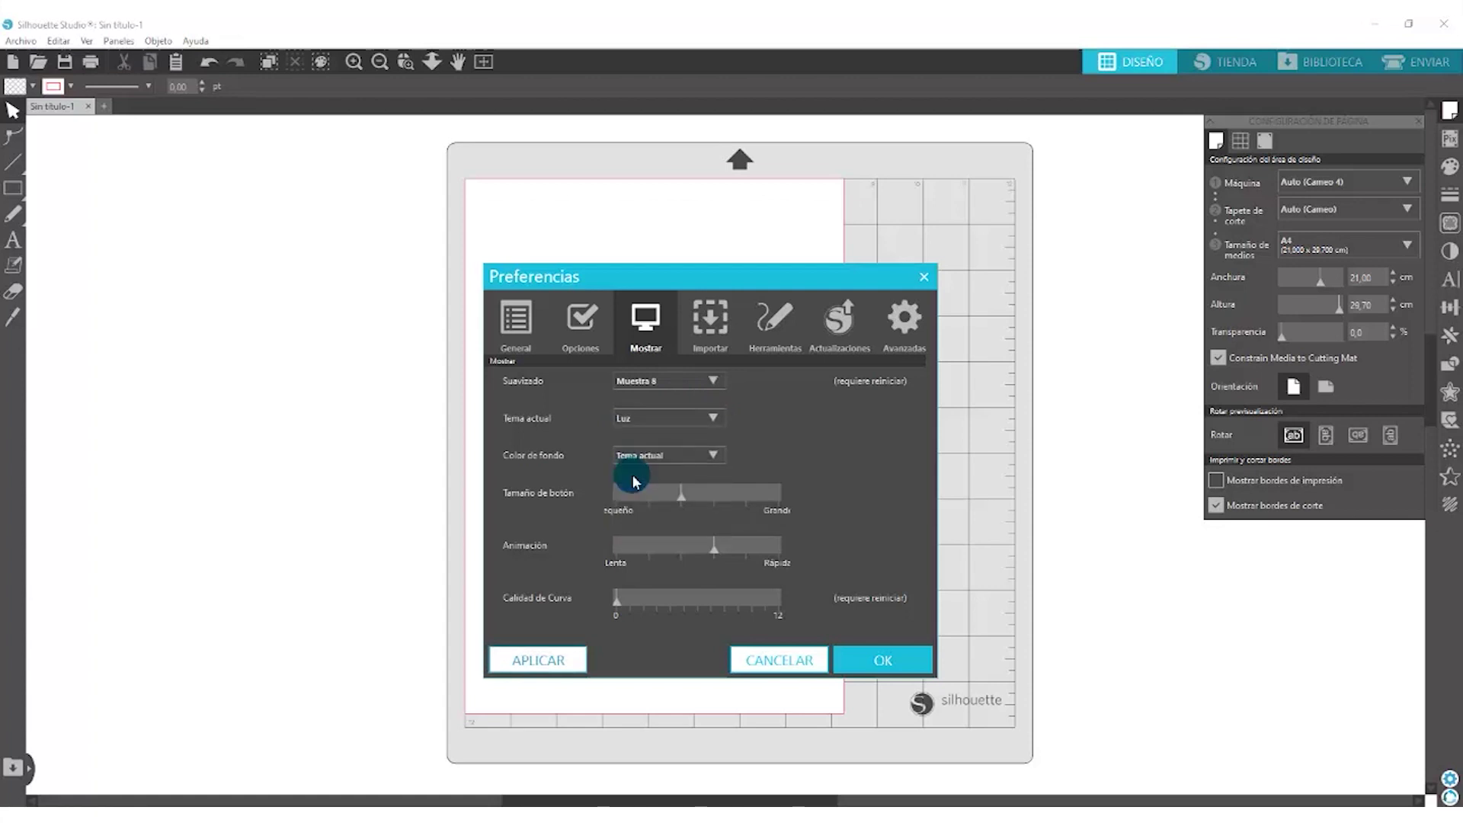
{"action": "left_click", "coordinate": [534, 659]}
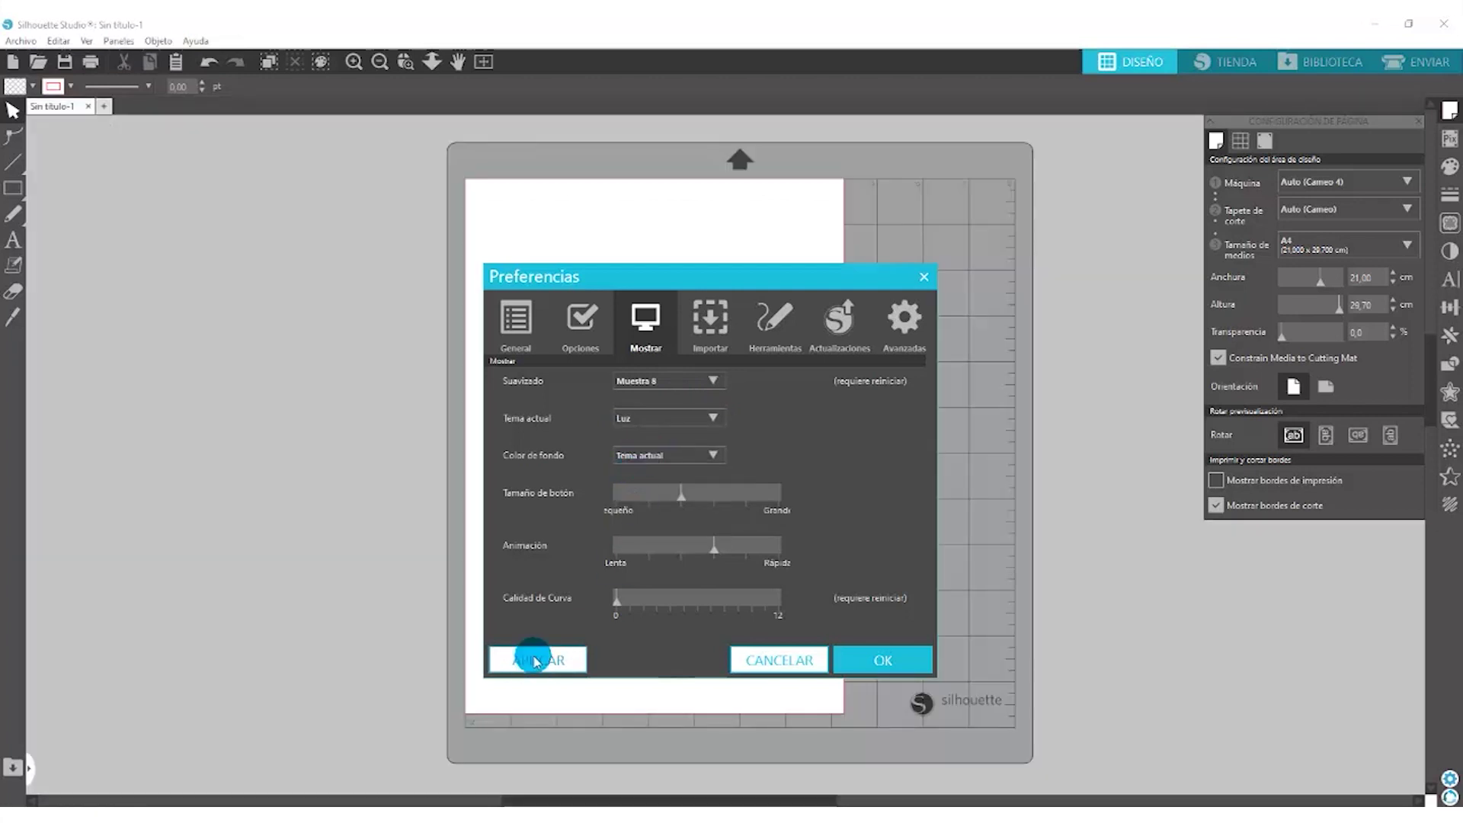
{"action": "left_click", "coordinate": [878, 661]}
{"action": "left_click", "coordinate": [768, 296]}
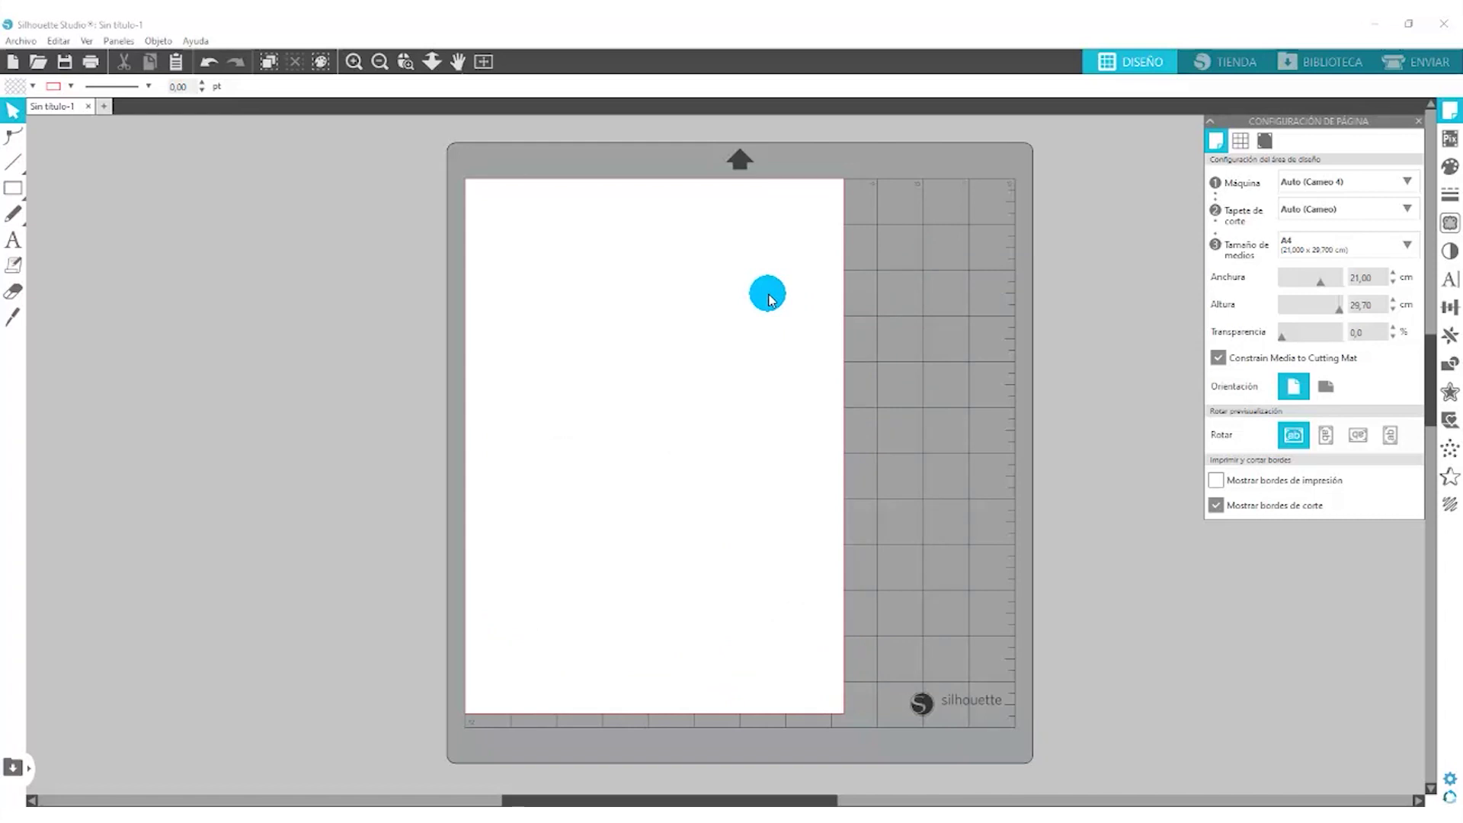